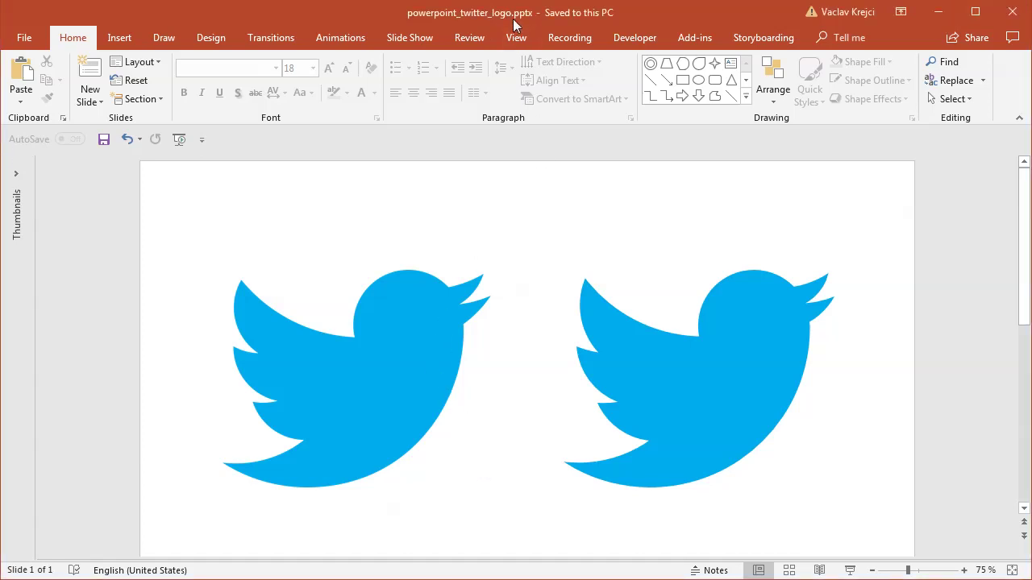
click(427, 355)
click(691, 374)
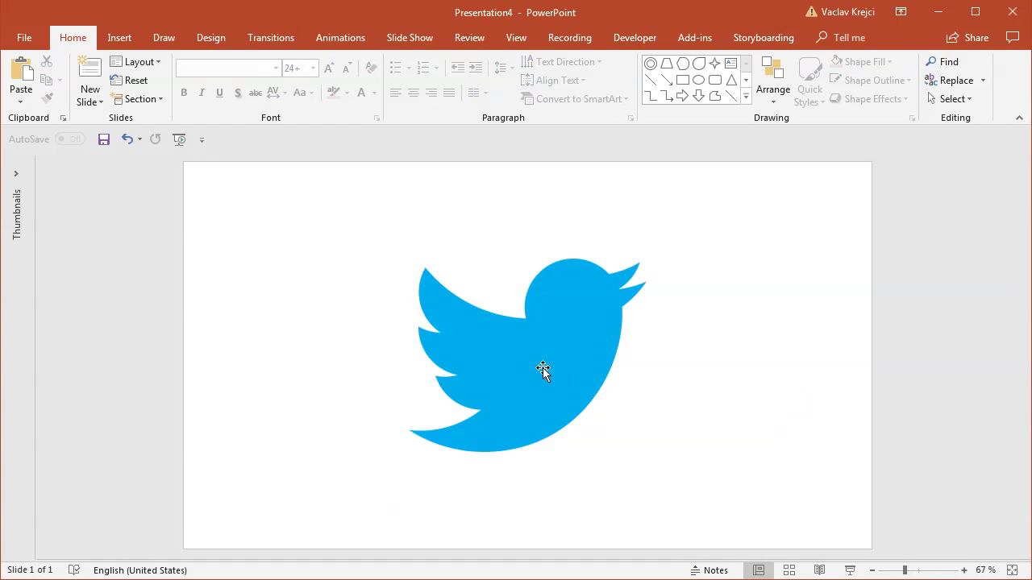
- Recolor the blue bird picture to the light gray variation so it serves as a tracing template
click(543, 367)
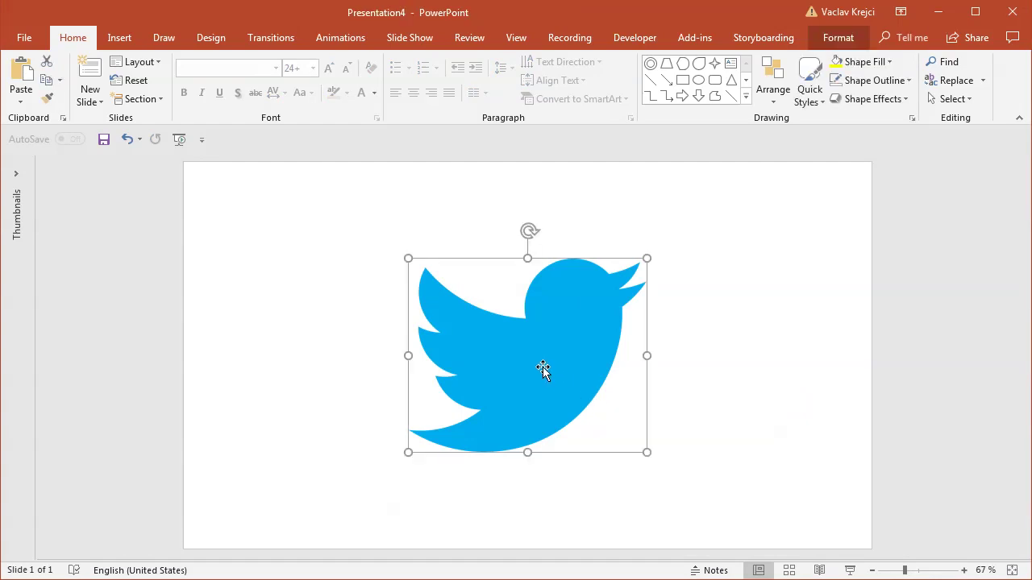
click(839, 38)
click(80, 80)
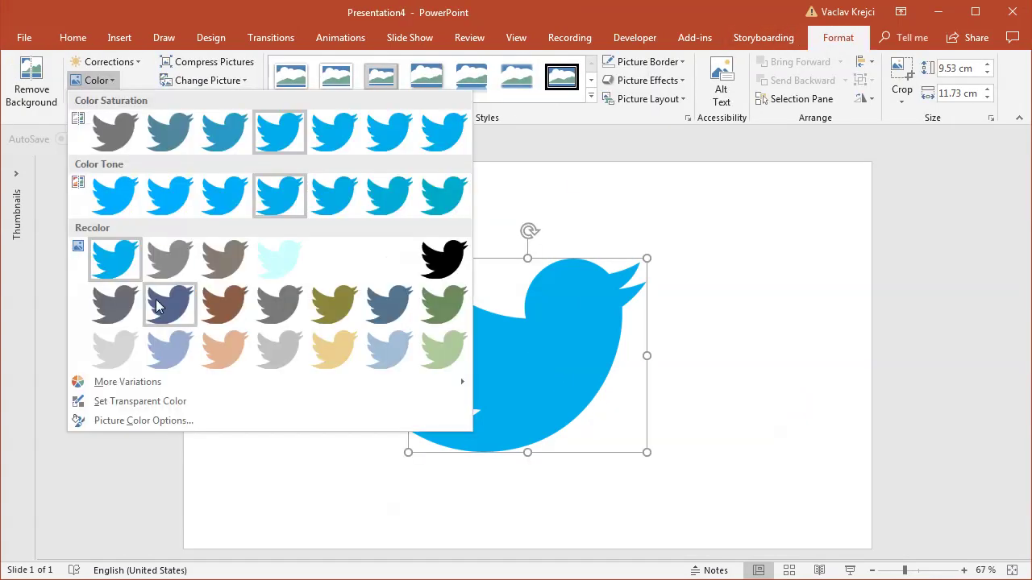
click(113, 351)
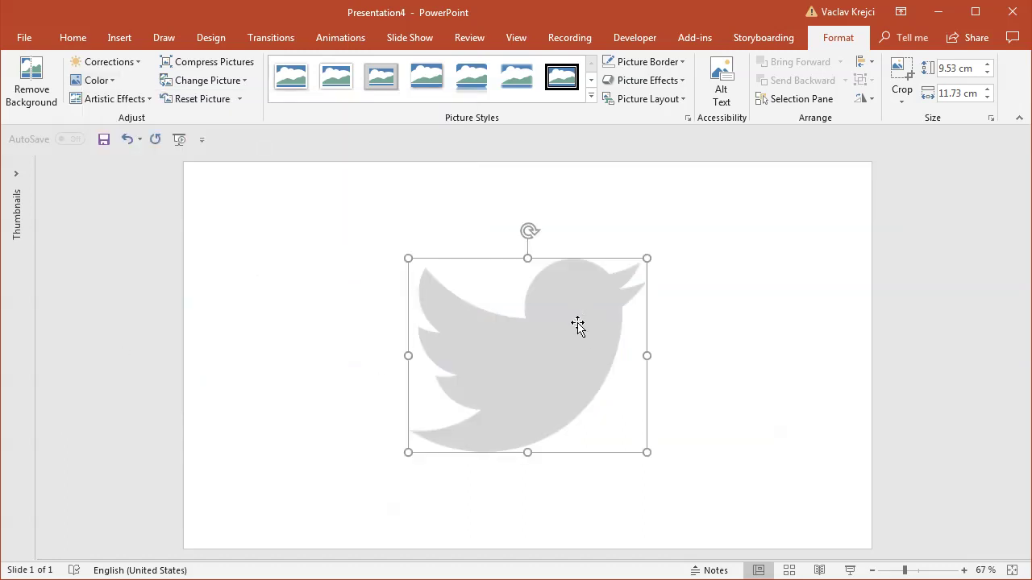
- Draw a circle about 14.4 cm in diameter and place it over the bird, roughly matching its belly curve
click(119, 37)
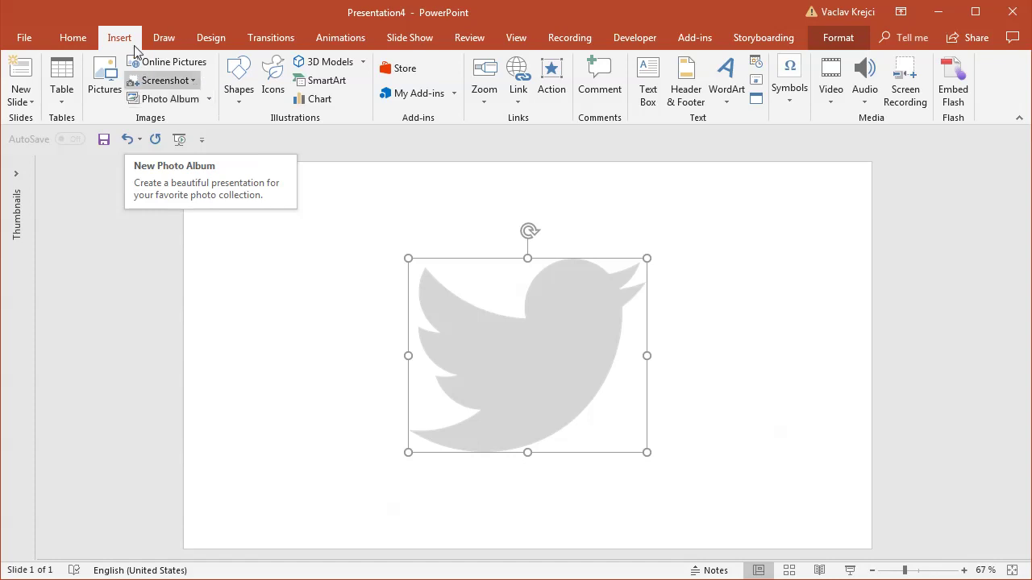
click(238, 80)
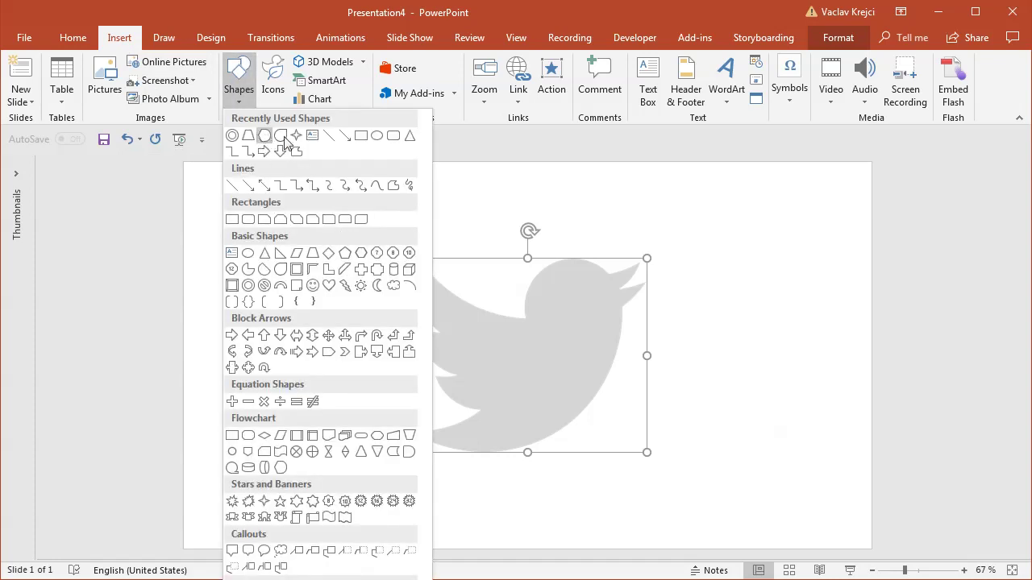
click(375, 138)
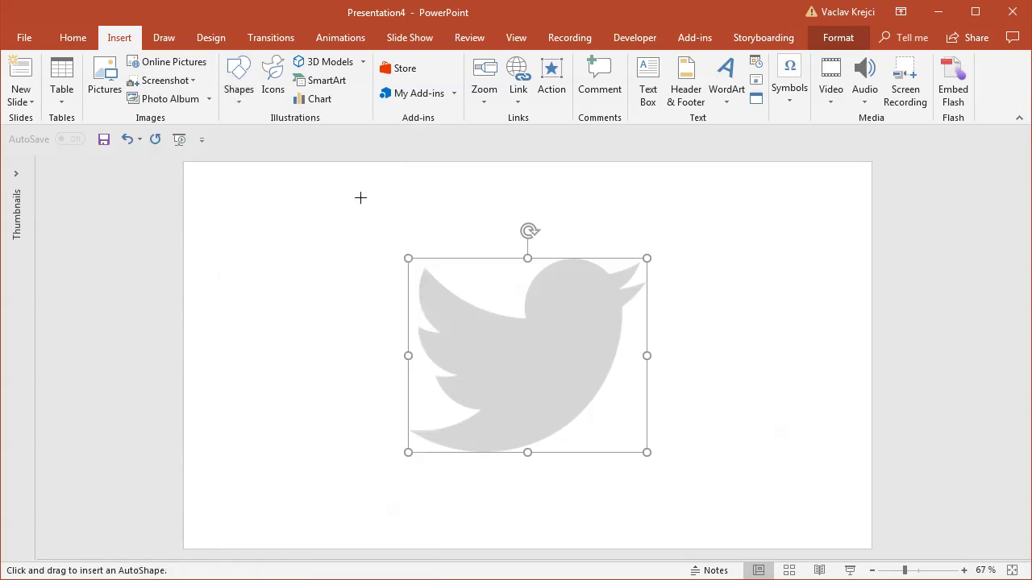
drag(334, 176, 627, 439)
mouse_move(520, 381)
mouse_down()
mouse_move(519, 341)
mouse_move(518, 364)
mouse_up()
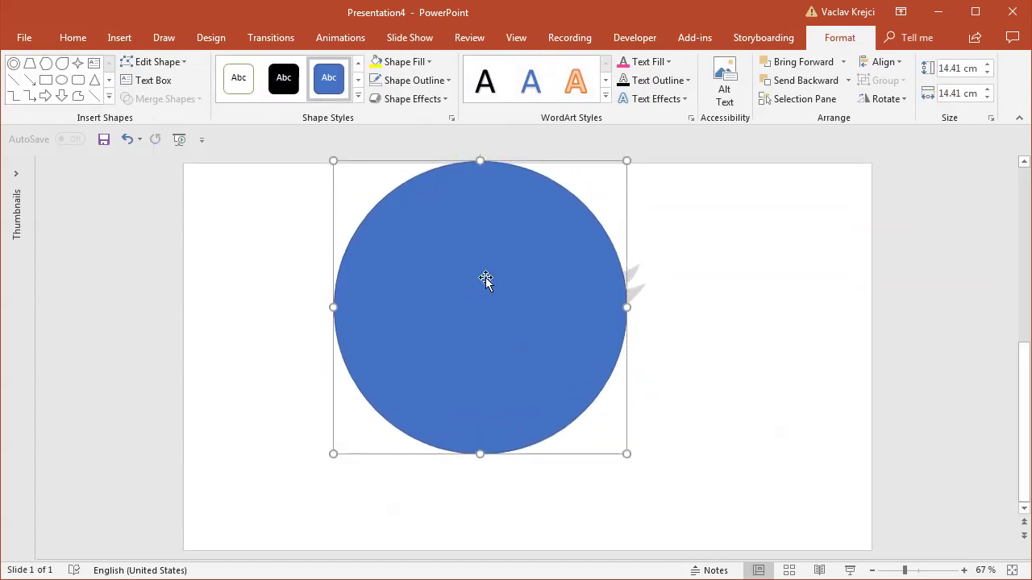
- Make the circle's fill semi-transparent and set its formatting as the default for new shapes
click(399, 63)
click(422, 225)
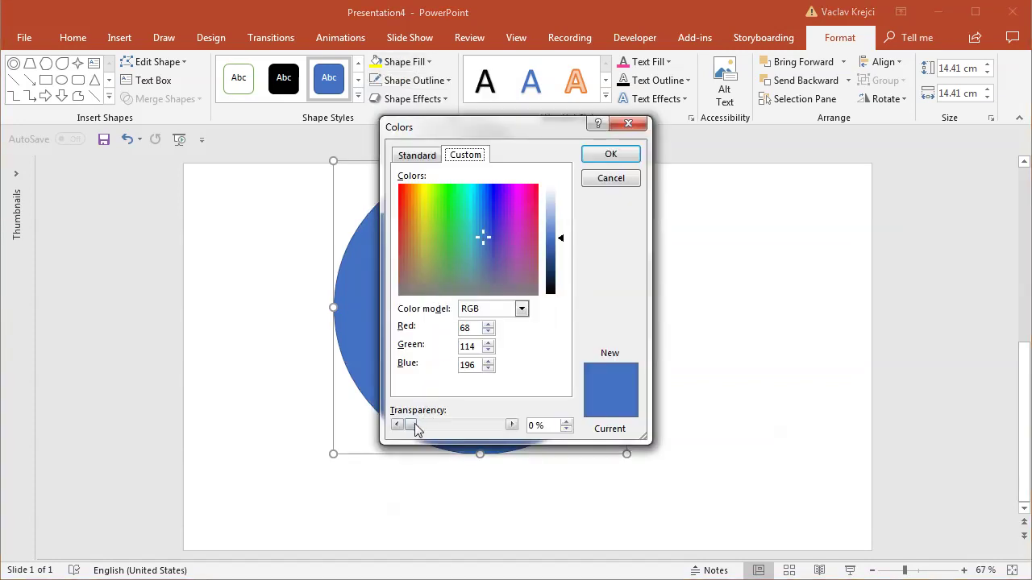
drag(404, 425, 468, 427)
click(612, 155)
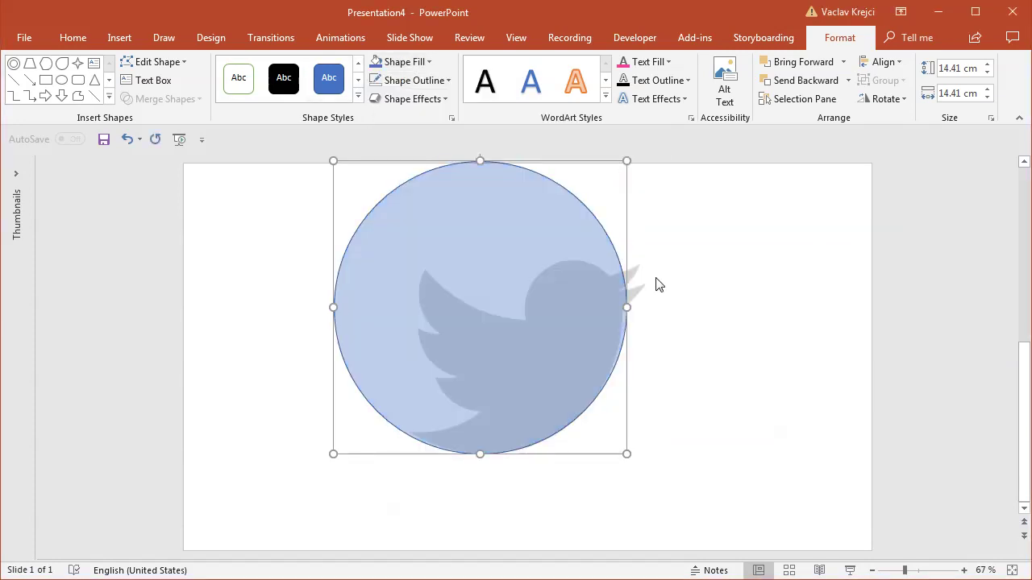
right_click(512, 210)
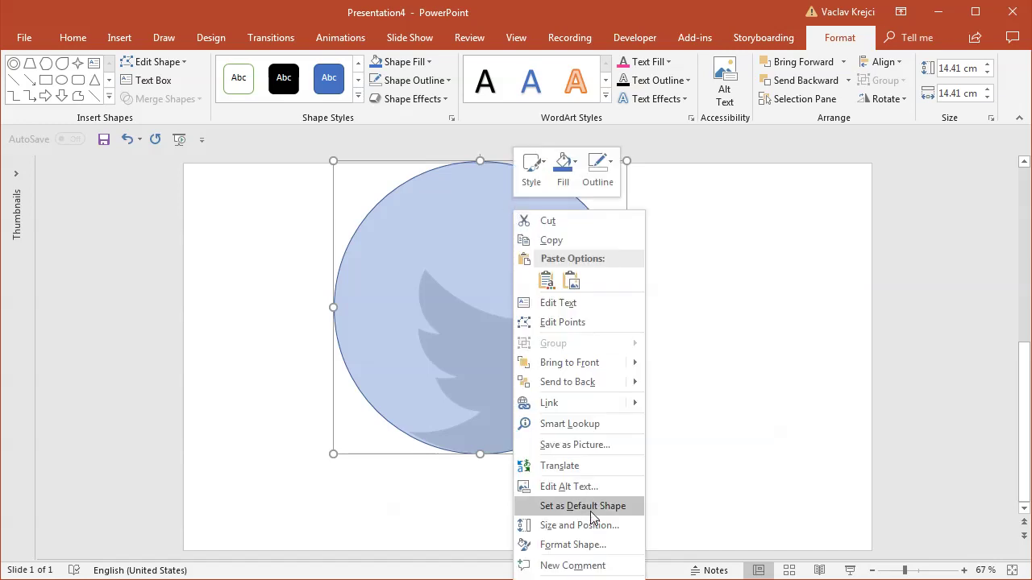
click(593, 507)
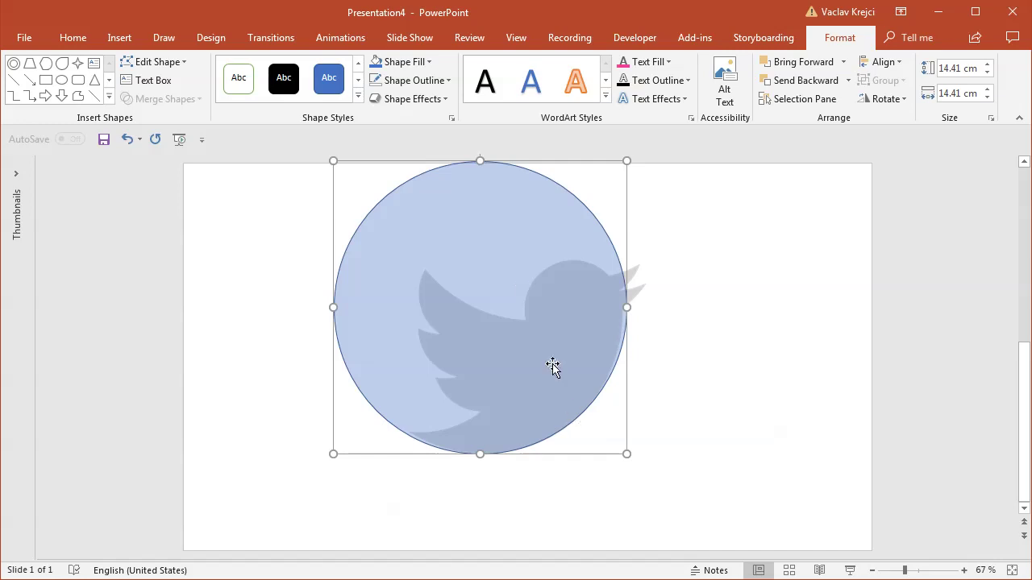
- Resize the circle to about 13.7 cm and align it with the outer curve of the bird's belly and back
click(964, 570)
click(964, 570)
click(963, 570)
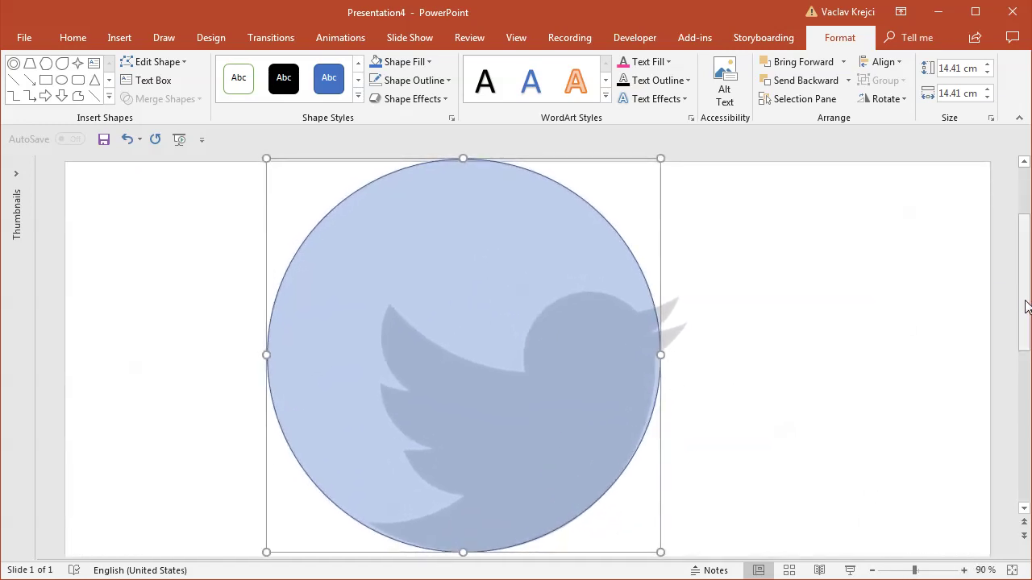
scroll(1026, 303, down, 1)
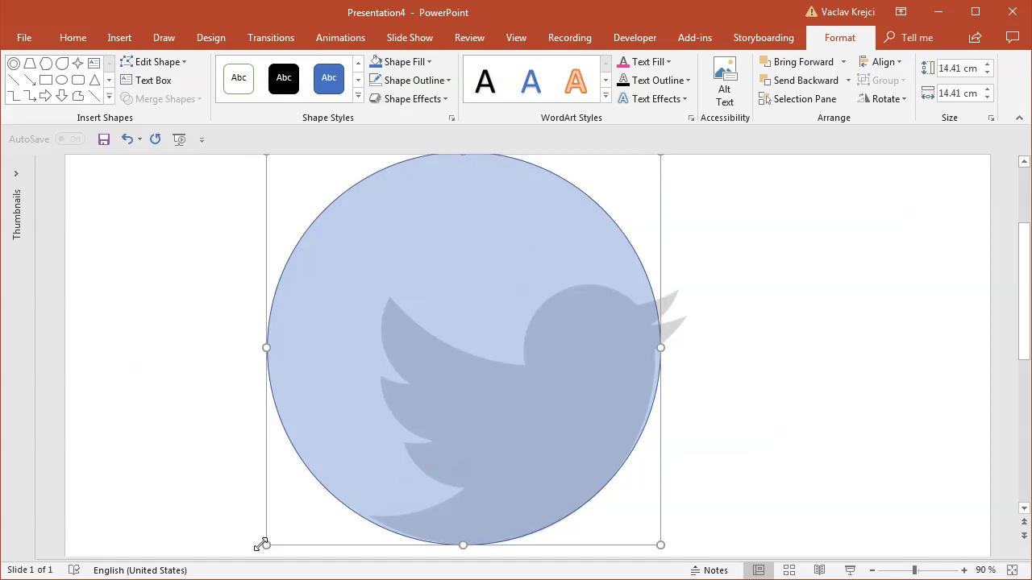
drag(266, 540, 270, 542)
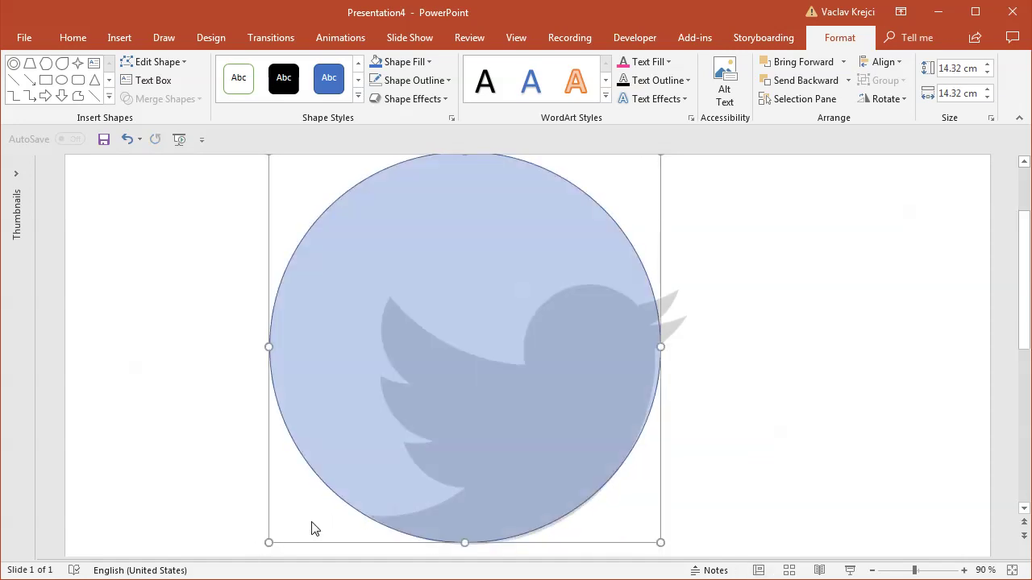
drag(660, 542, 637, 524)
drag(592, 435, 601, 449)
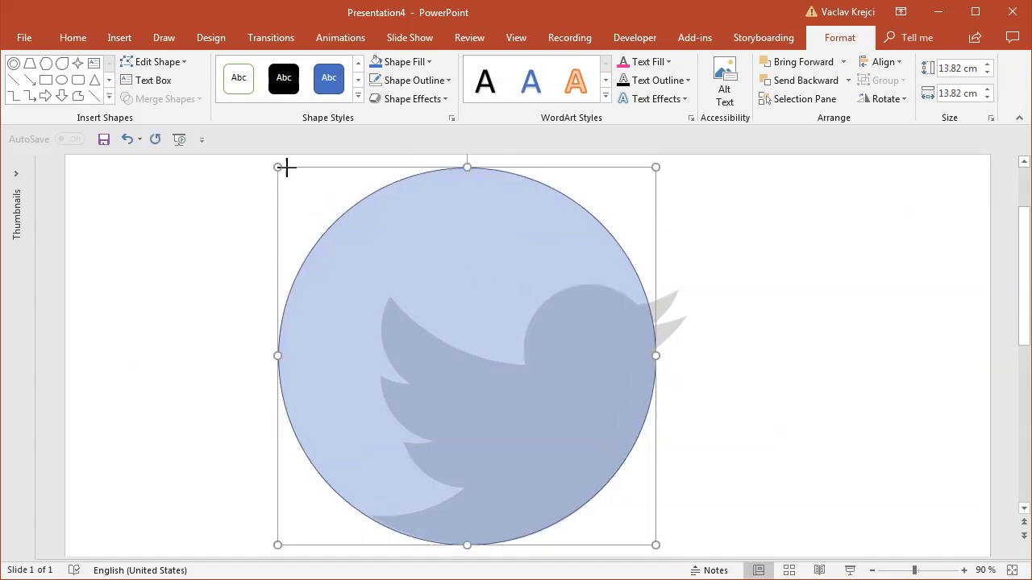
drag(286, 167, 288, 170)
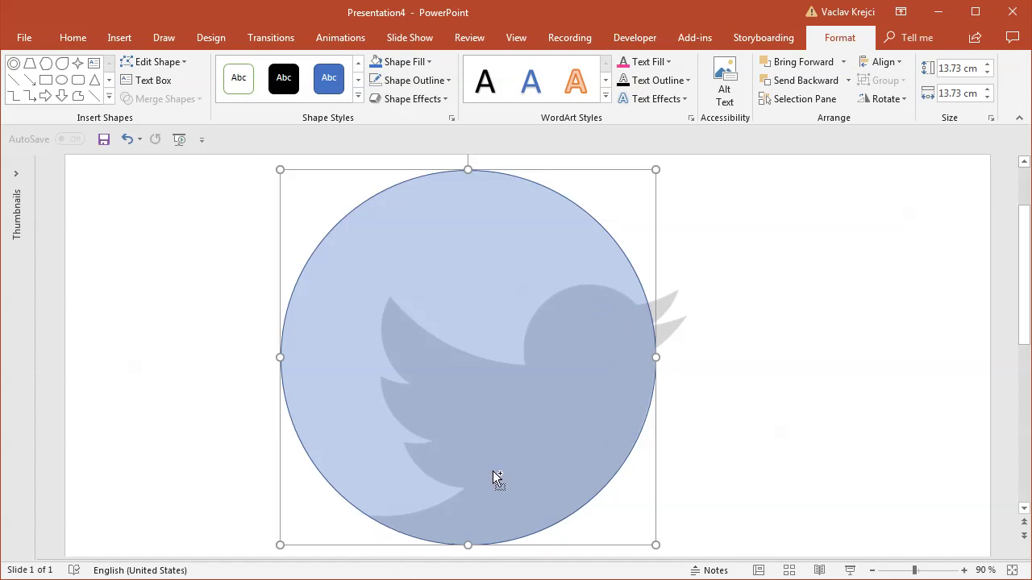
- Duplicate the circle, shrink the copy to about 11.7 cm and fit it to the upper curve of the tail
drag(551, 484, 448, 461)
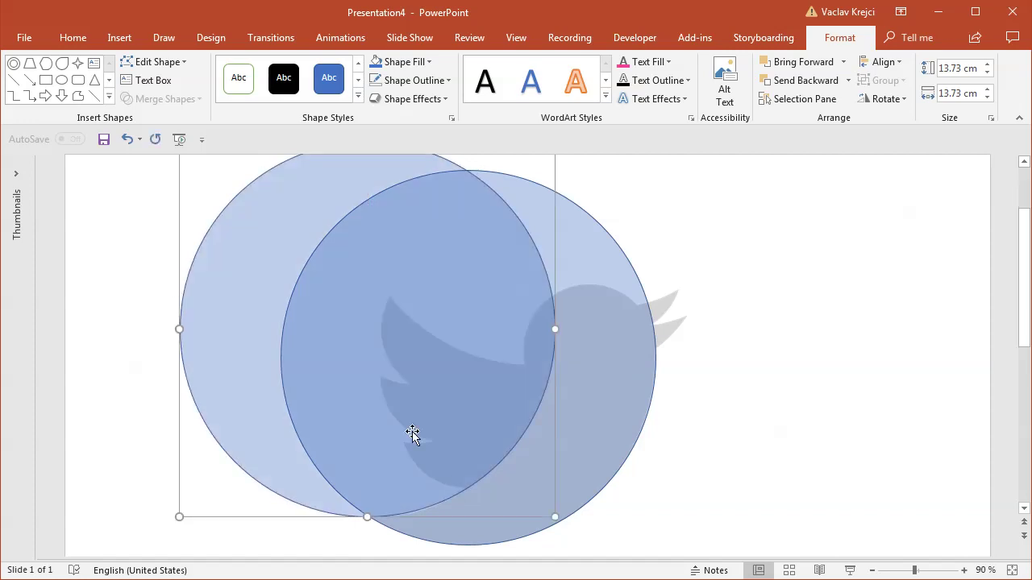
drag(178, 515, 233, 460)
drag(253, 336, 233, 385)
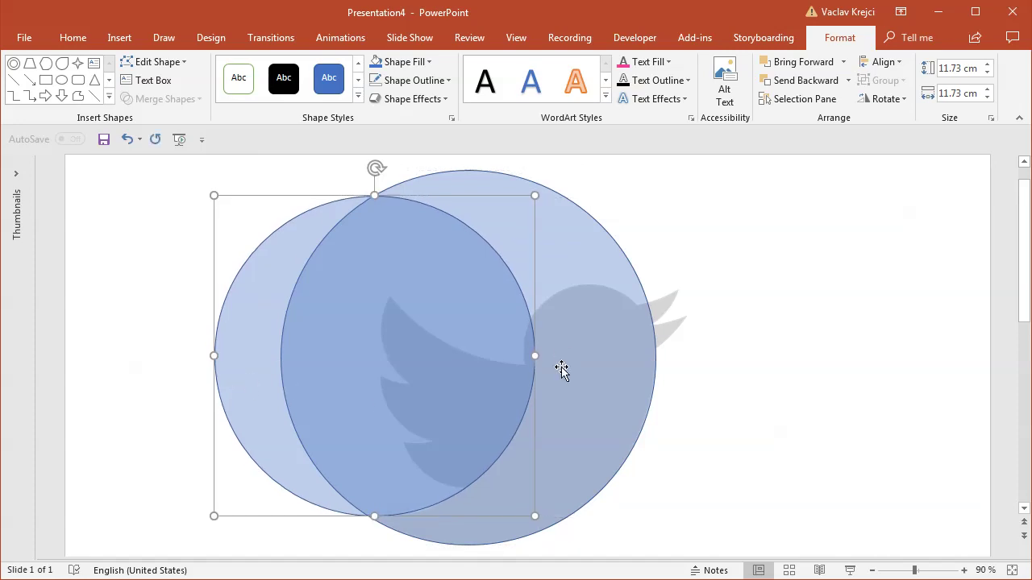
- Paste another circle, shrink it to about 4.8 cm and place it over the bird's head
key(ctrl+v)
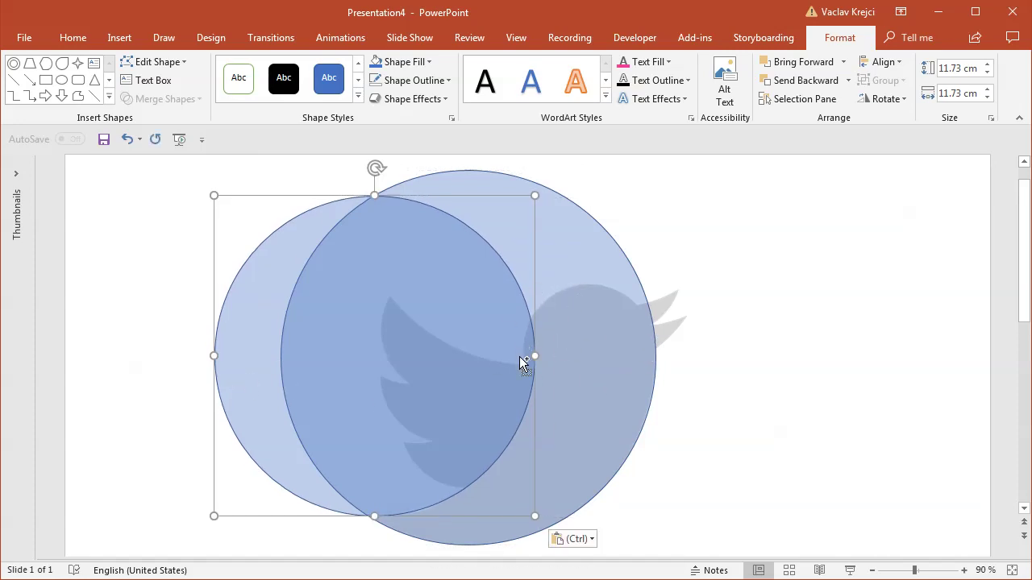
drag(546, 521, 325, 306)
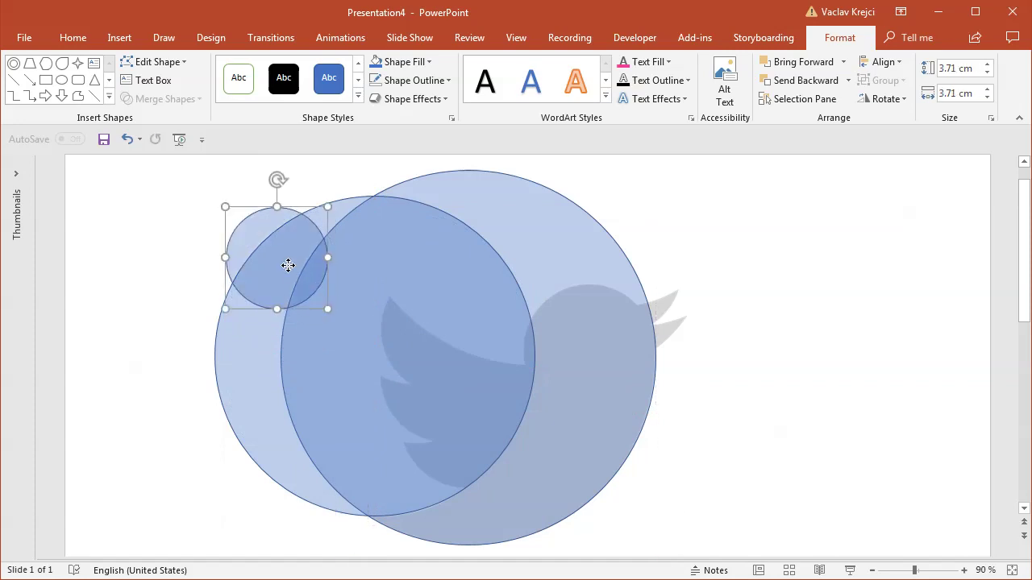
drag(288, 267, 589, 334)
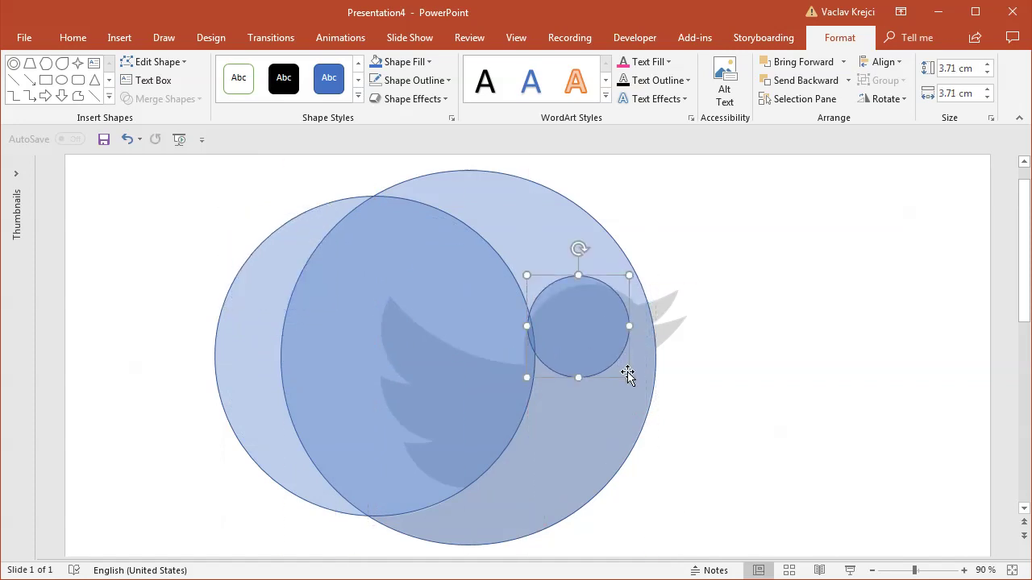
drag(628, 376, 657, 407)
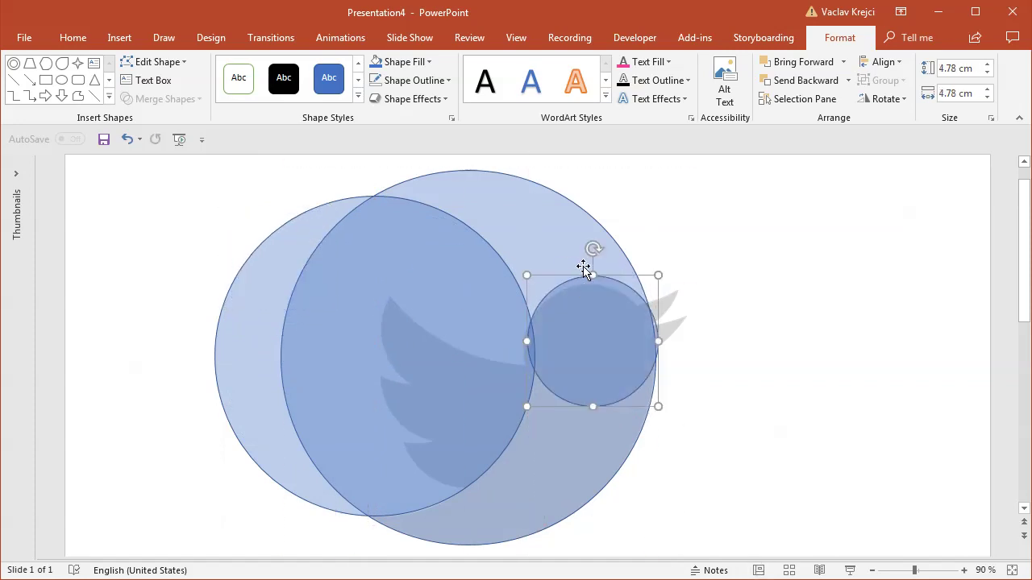
- Align the small circle precisely with the head outline and enlarge it slightly to 4.83 cm
click(933, 569)
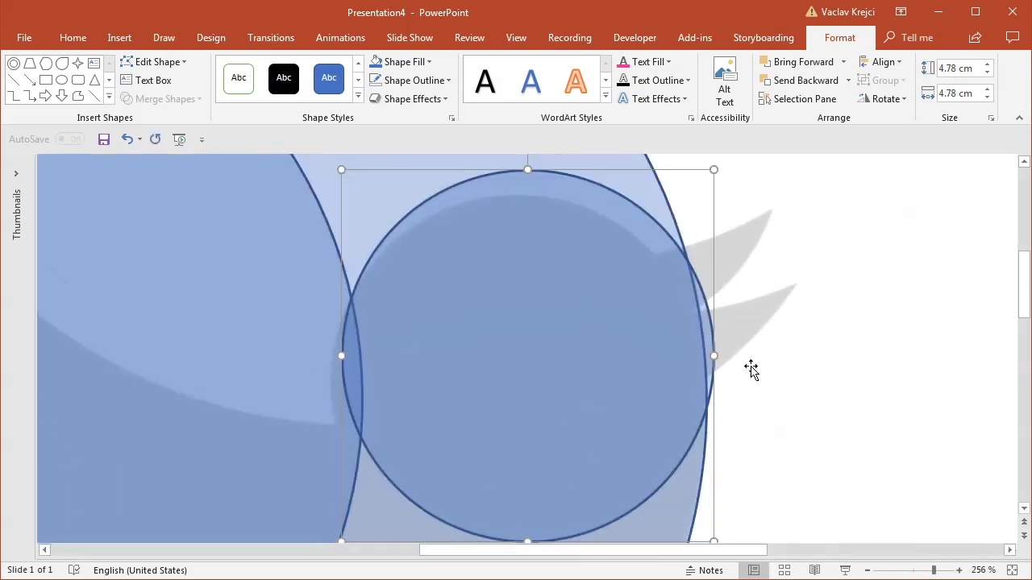
drag(594, 203, 586, 222)
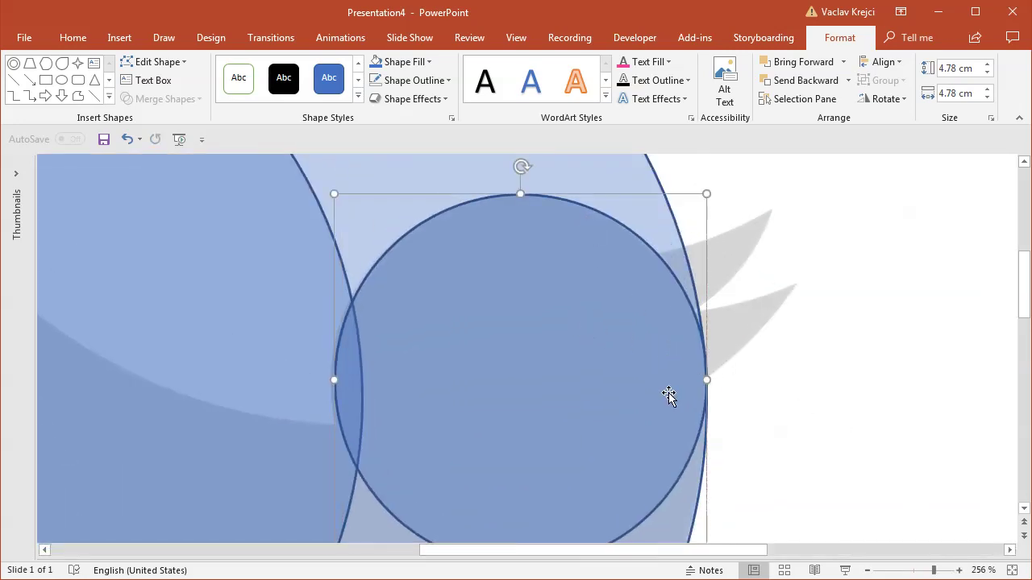
drag(333, 195, 330, 194)
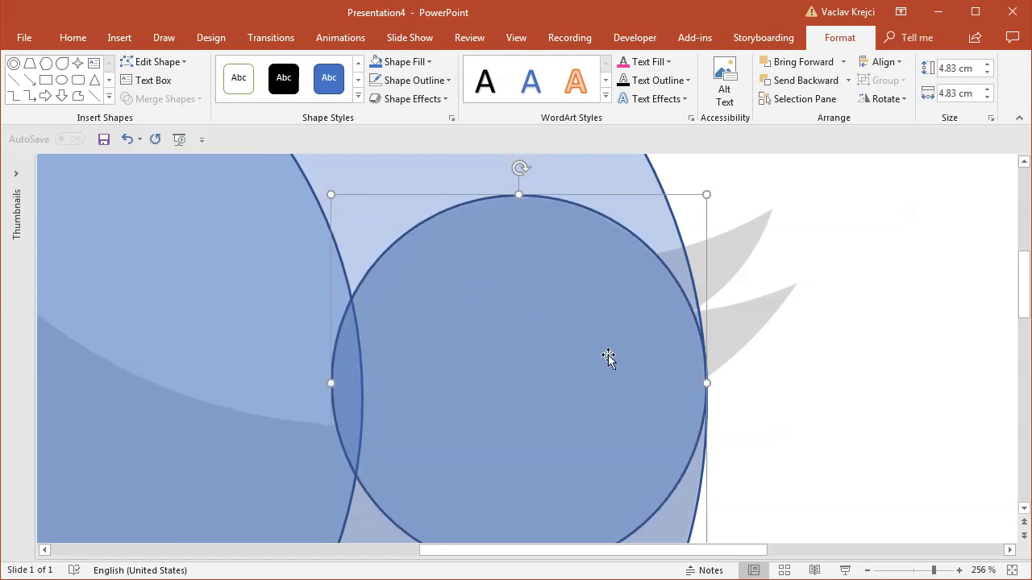
- Subtract the 11.73 cm circle from the largest circle to form a crescent for the bird's body
click(915, 570)
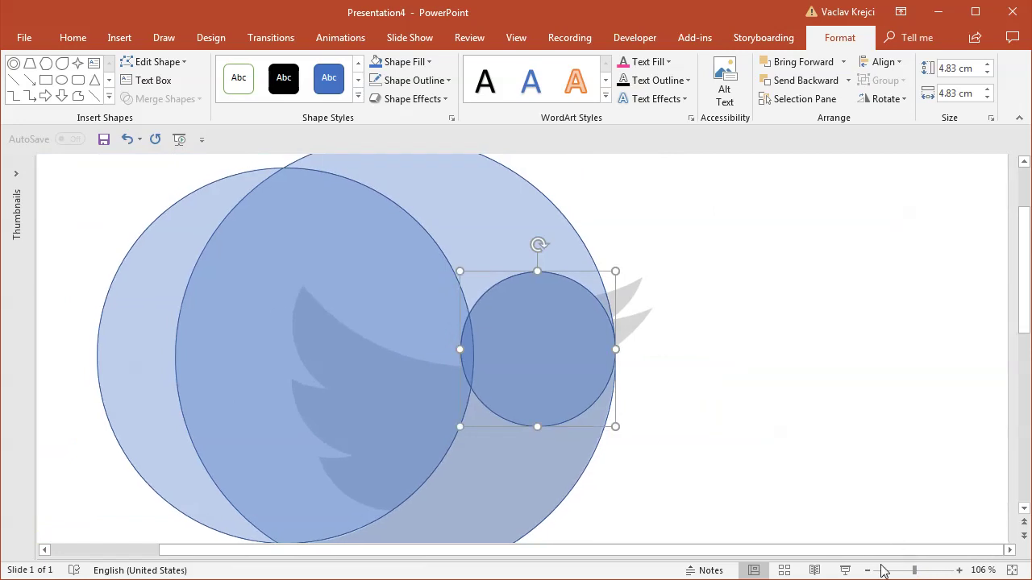
click(866, 571)
click(866, 571)
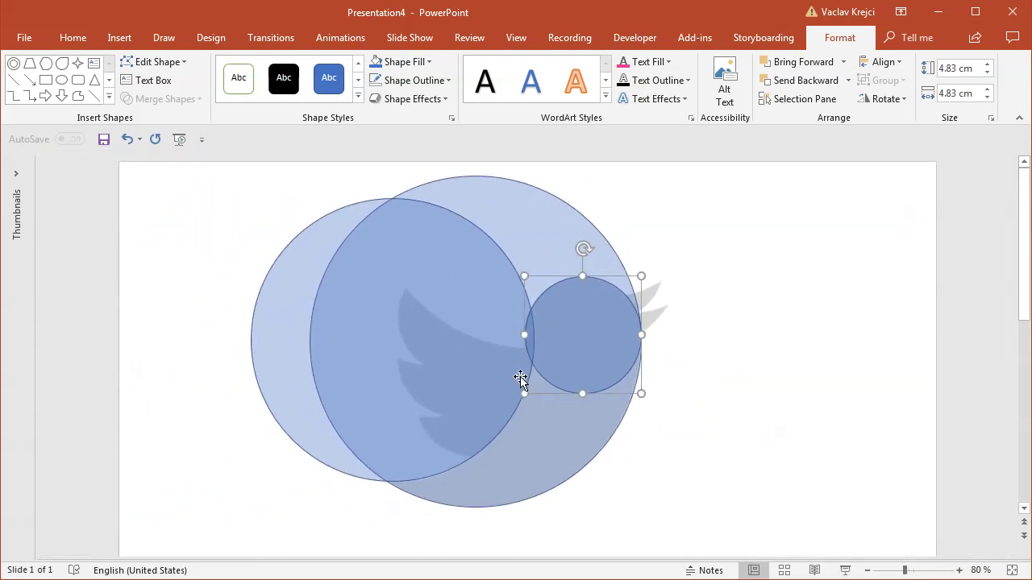
click(567, 460)
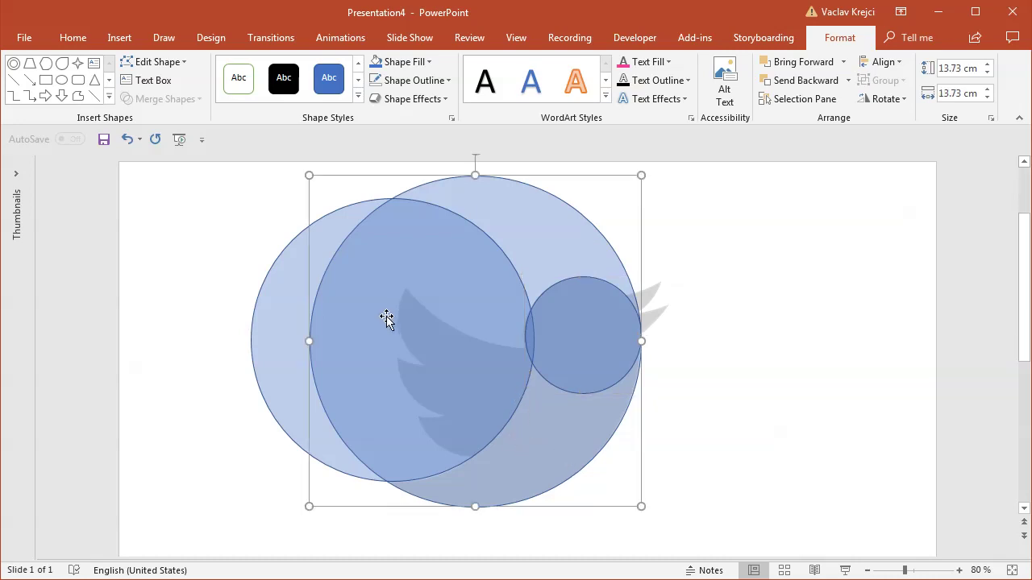
shift+click(266, 283)
click(161, 98)
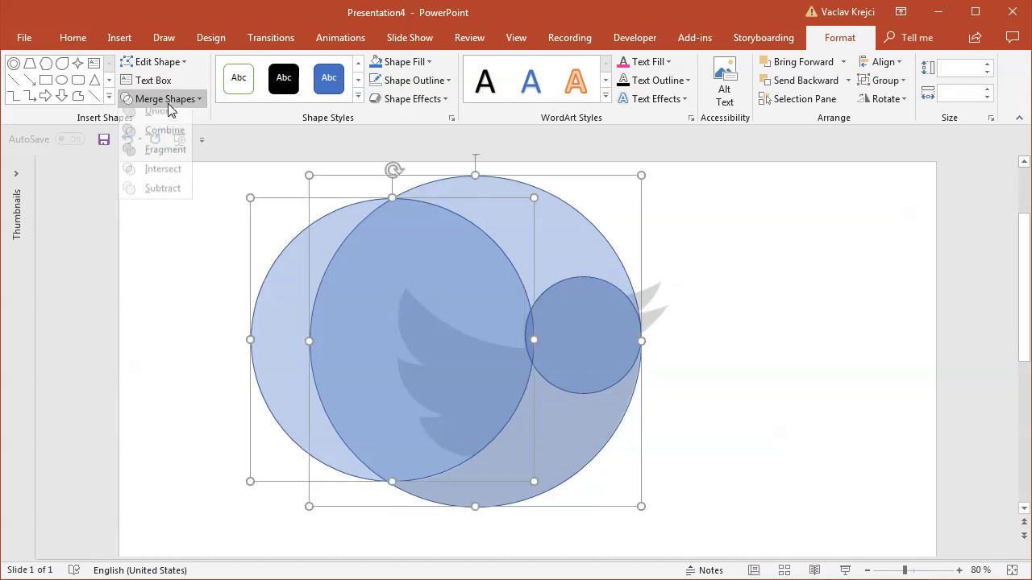
click(163, 196)
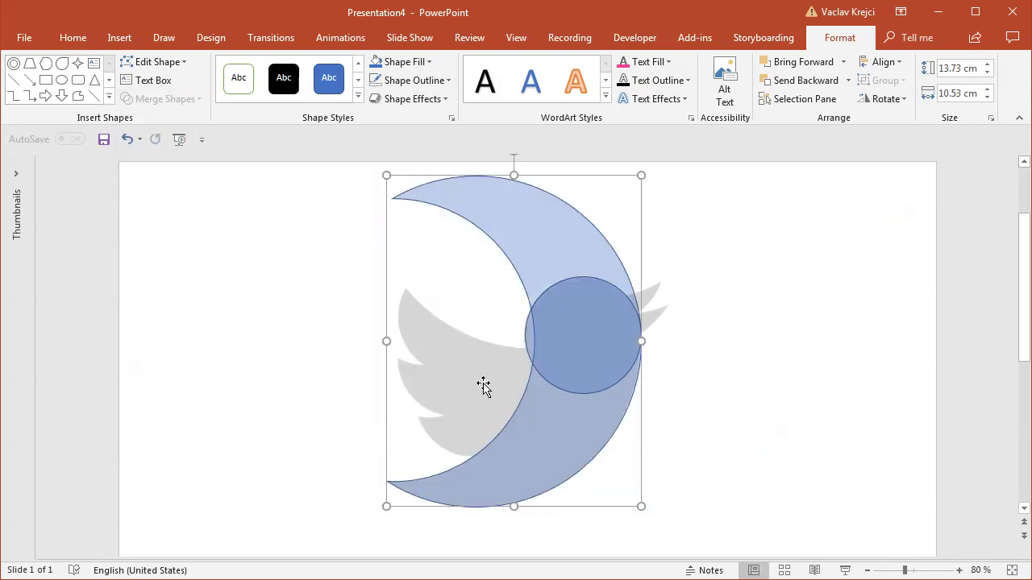
- Draw a rectangle covering the crescent's upper half down to mid-head height and subtract it from the crescent
click(45, 80)
mouse_move(327, 352)
mouse_down()
mouse_move(749, 231)
mouse_move(739, 153)
mouse_up()
shift+click(327, 250)
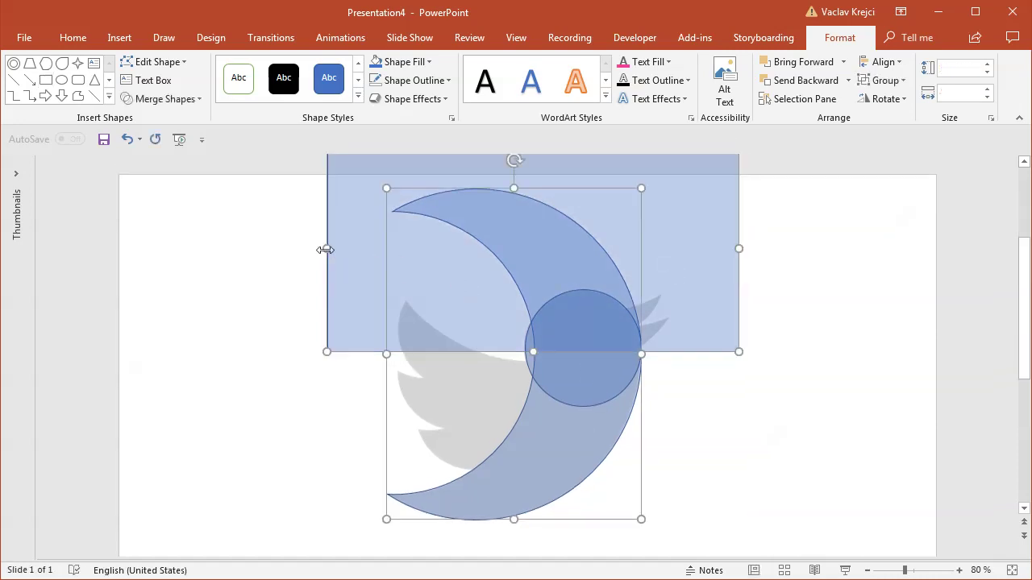
click(147, 98)
click(147, 198)
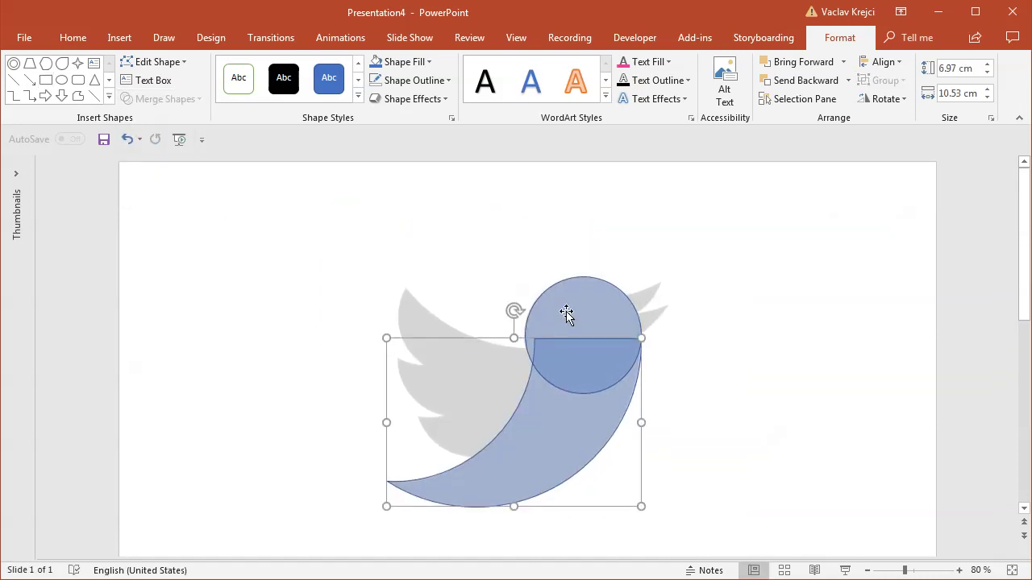
- Unite the head circle with the remaining body crescent into a single shape
click(564, 343)
shift+click(570, 419)
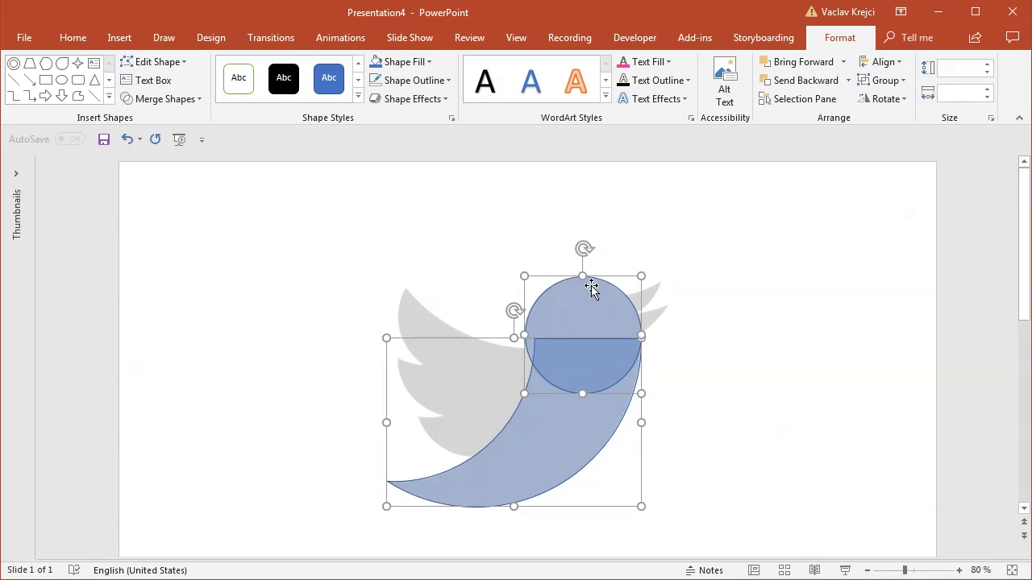
click(165, 98)
click(159, 120)
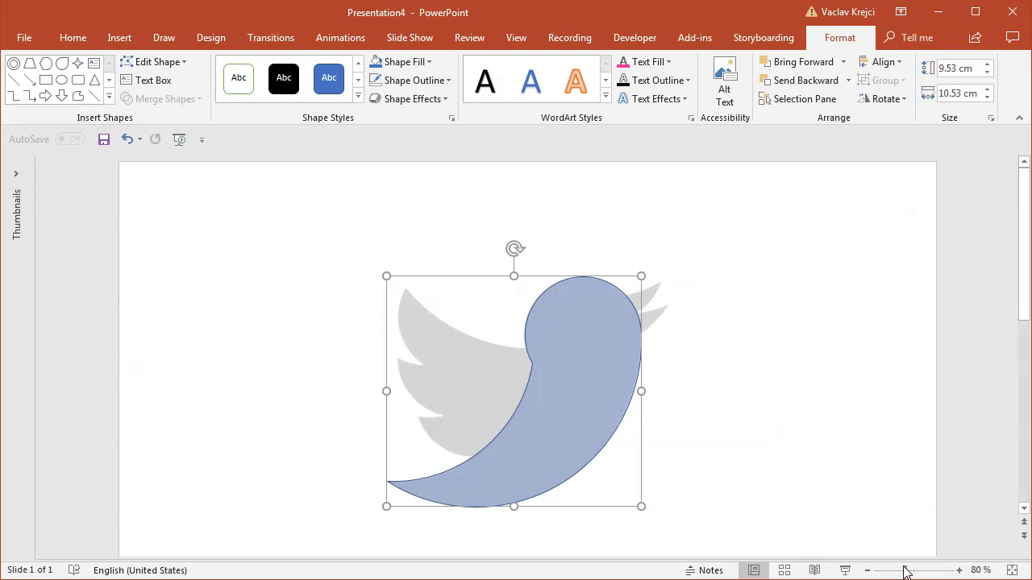
- Draw a circle of 13.34 cm and position it so its lower arc follows the upper edge of the bird's wing
click(119, 37)
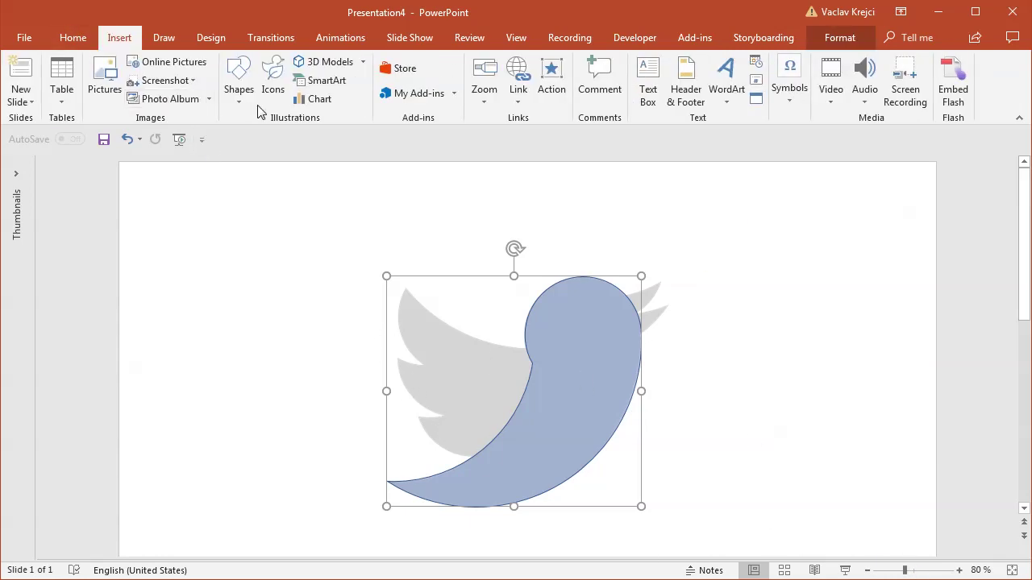
click(239, 79)
click(357, 134)
mouse_move(332, 179)
mouse_down()
mouse_move(694, 449)
mouse_move(735, 556)
mouse_up()
drag(473, 484, 447, 266)
drag(750, 359, 657, 262)
drag(535, 202, 556, 288)
key(Right)
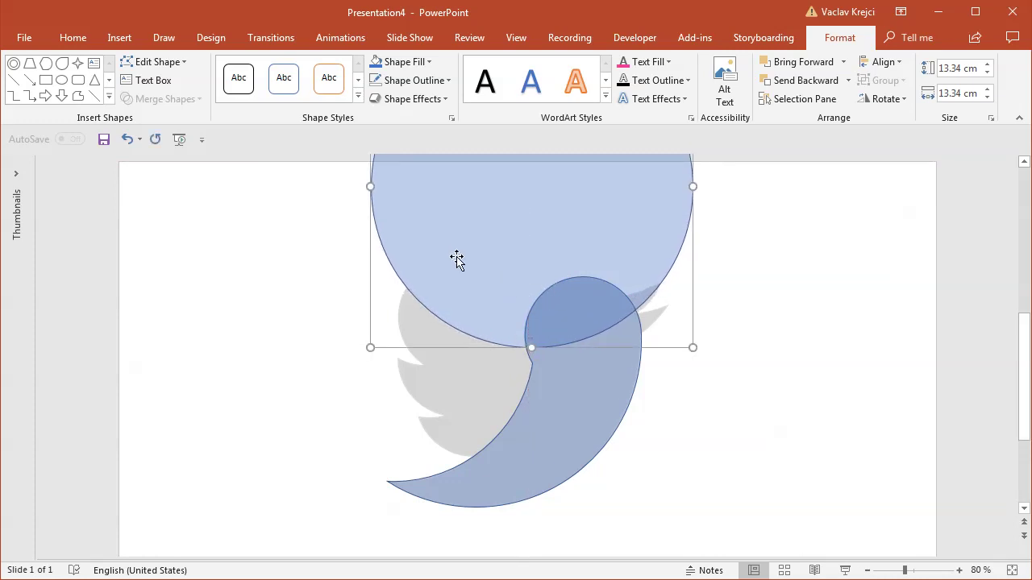
- Duplicate the large circle, shrink the copy to 10.8 cm for the middle feather's upper edge, and copy it onto the lowest feather's upper edge
drag(481, 305, 421, 290)
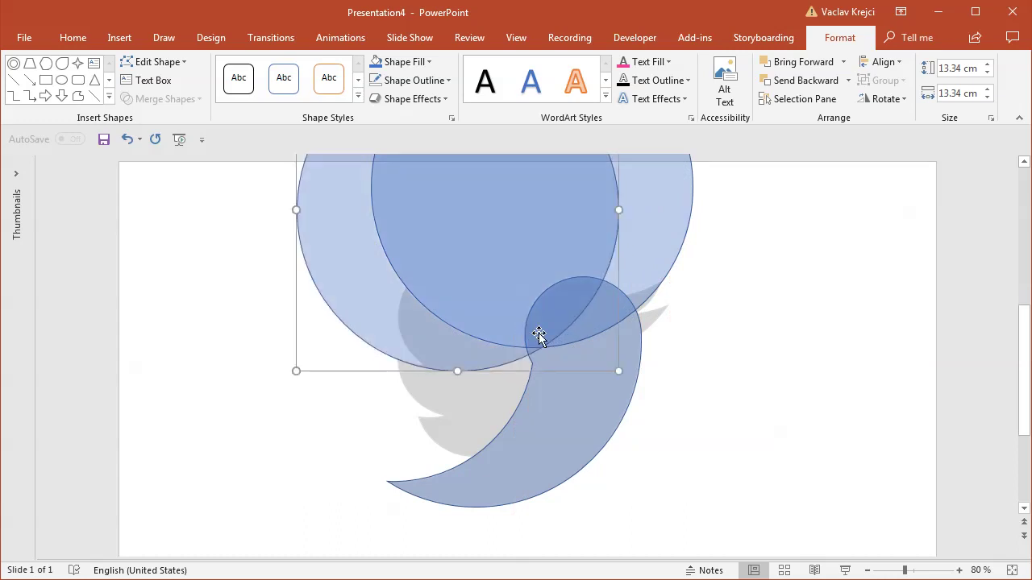
drag(618, 368, 524, 300)
drag(417, 264, 380, 366)
- Fine-tune the position of the lower 10.8 cm circle so its arc follows the lowest feather's upper edge
drag(905, 570, 921, 569)
scroll(682, 413, down, 2)
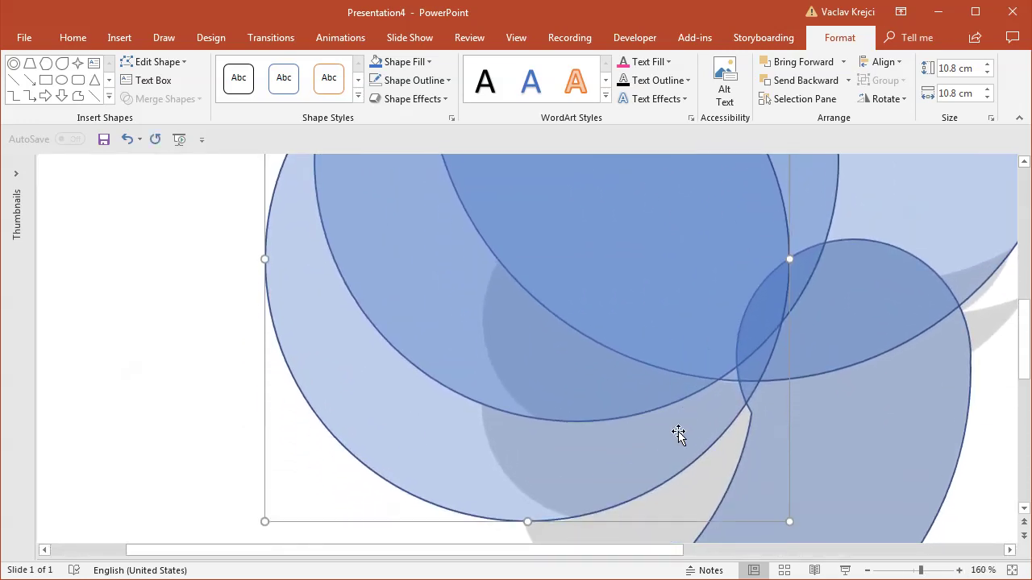
click(250, 484)
drag(380, 465, 404, 457)
drag(627, 549, 684, 550)
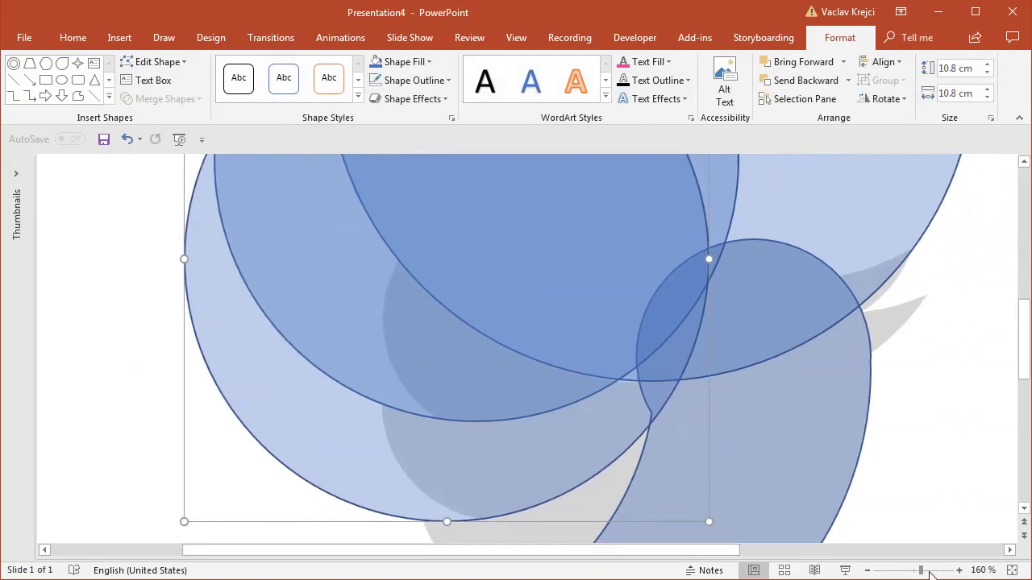
- Hide the 13.34 cm circle and both 10.8 cm circles, leaving the body shape and the reference picture visible
drag(916, 573, 914, 572)
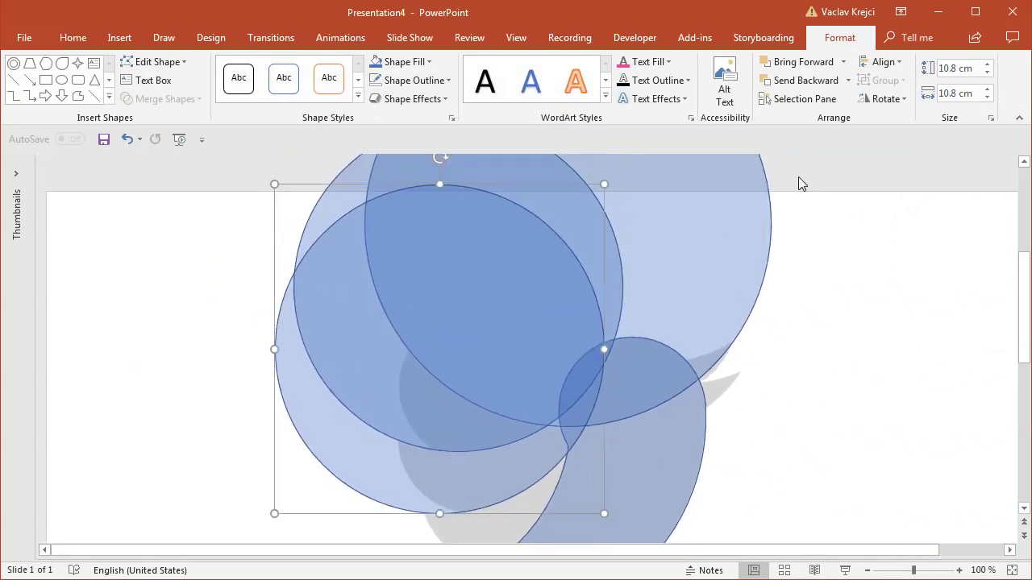
click(804, 100)
click(1012, 230)
click(1005, 245)
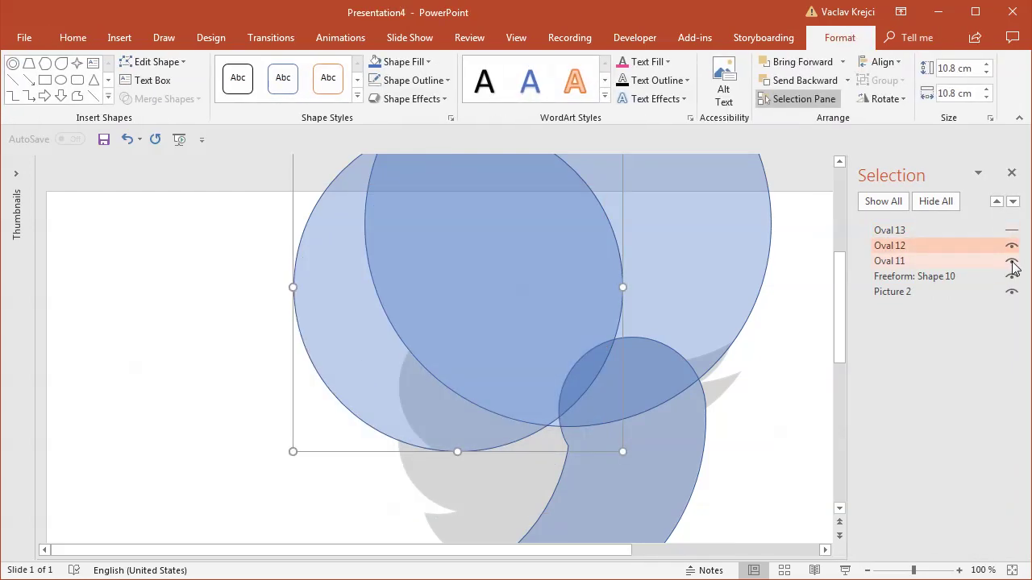
click(1012, 262)
click(1011, 245)
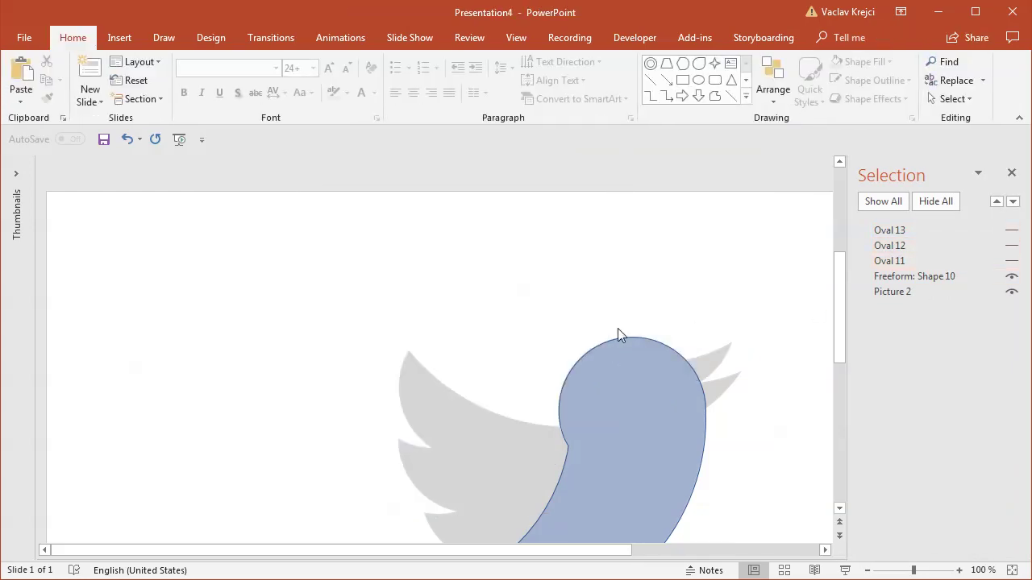
- Draw a circle over the top feather, shrink it to 5.32 cm and move it against the feather's rounded outer edge
click(119, 38)
click(242, 93)
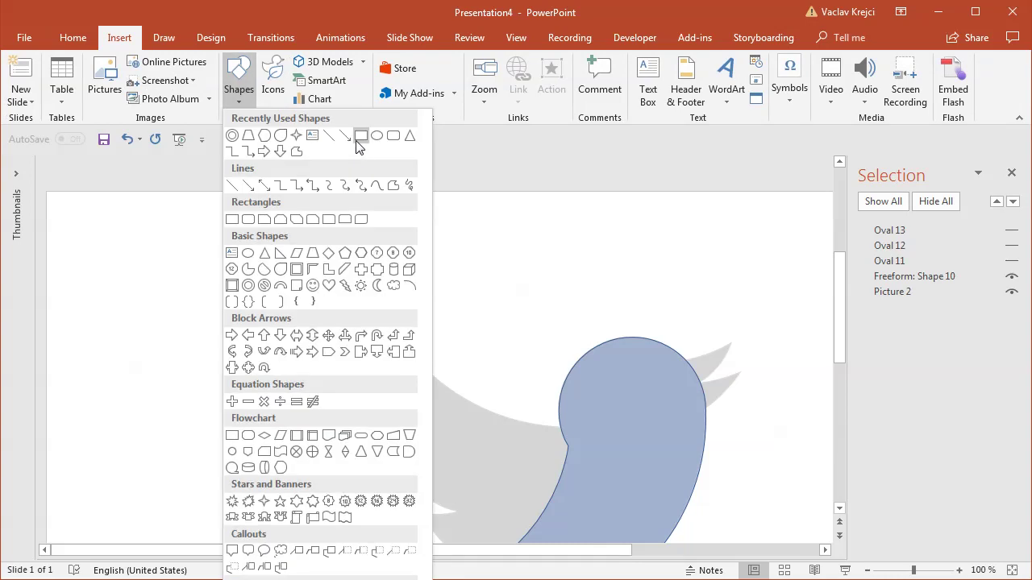
click(376, 136)
drag(361, 270, 573, 480)
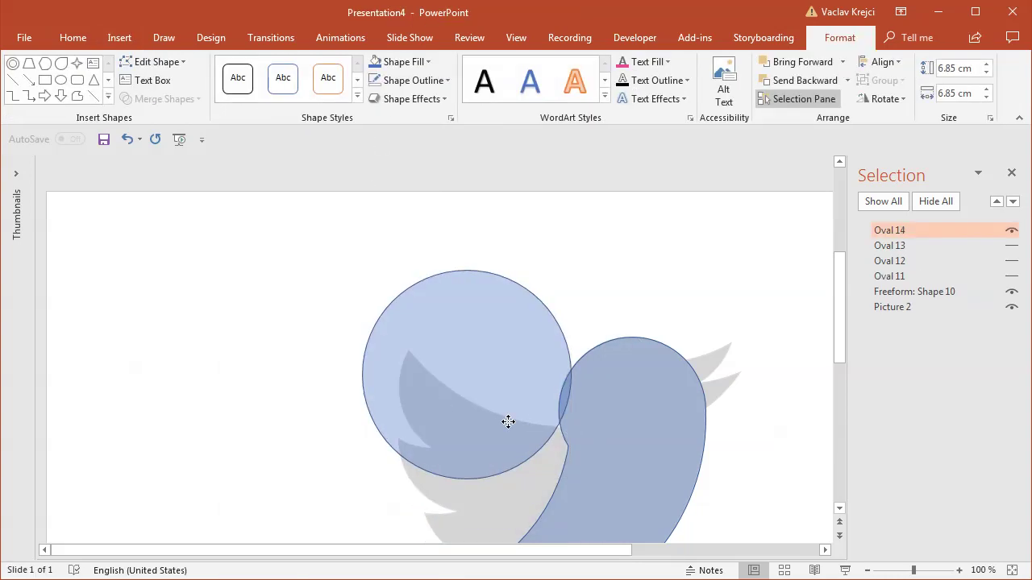
drag(453, 407, 489, 420)
drag(605, 491, 557, 470)
drag(489, 417, 489, 387)
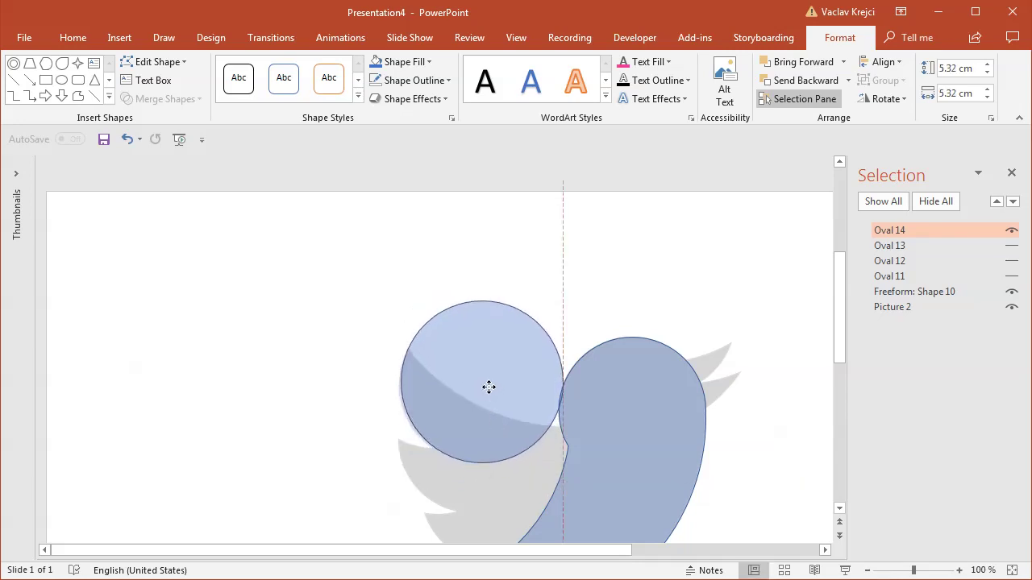
- Shrink the top feather's circle to 4.75 cm and align it with the feather's rounded outer edge
drag(914, 571, 921, 565)
shift+click(567, 480)
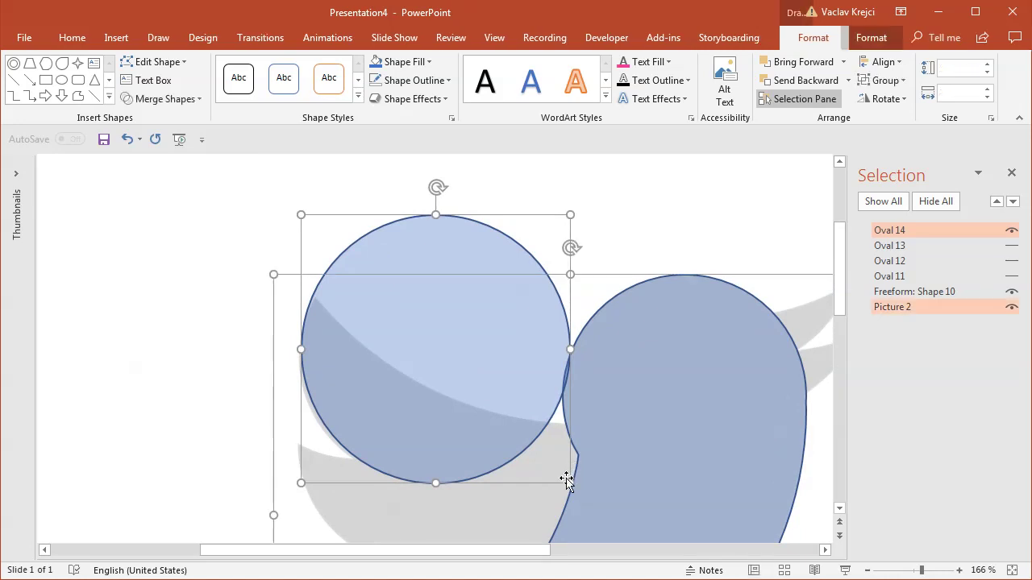
click(213, 299)
click(459, 299)
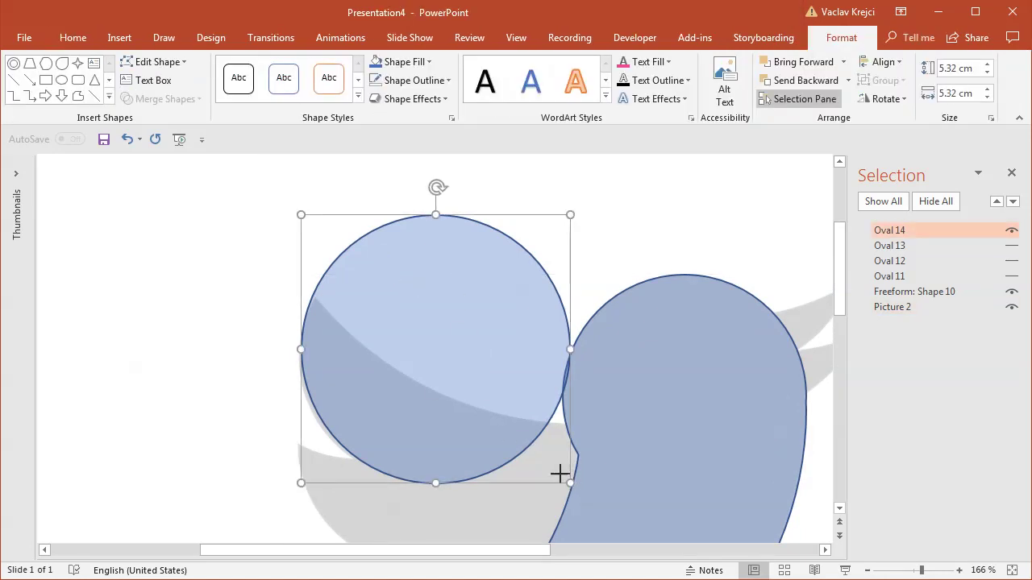
drag(568, 481, 544, 456)
drag(465, 366, 463, 394)
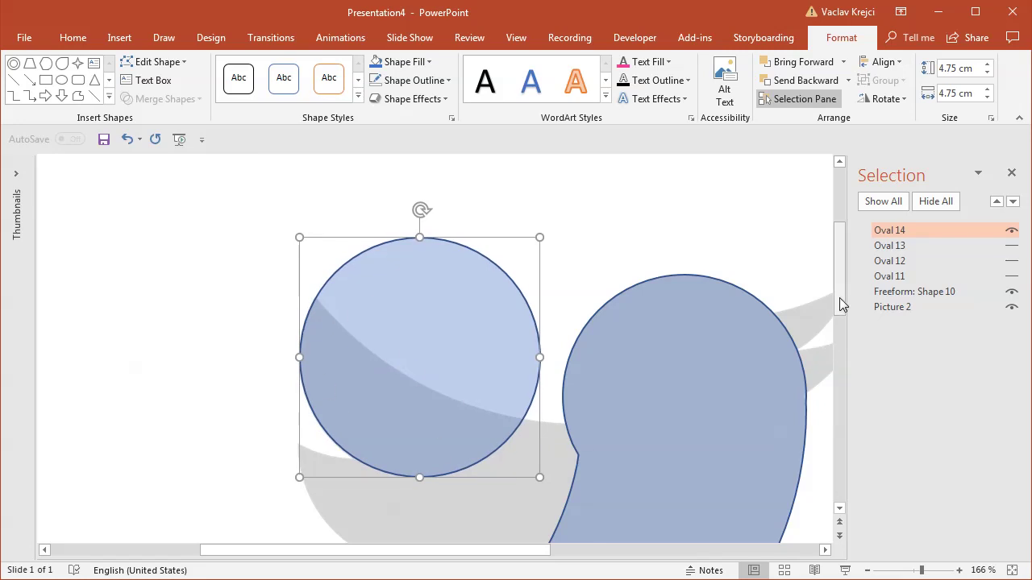
- Duplicate the 4.75 cm circle twice, fitting one copy to the middle feather's rounded edge and one to the lowest feather's
scroll(843, 339, down, 2)
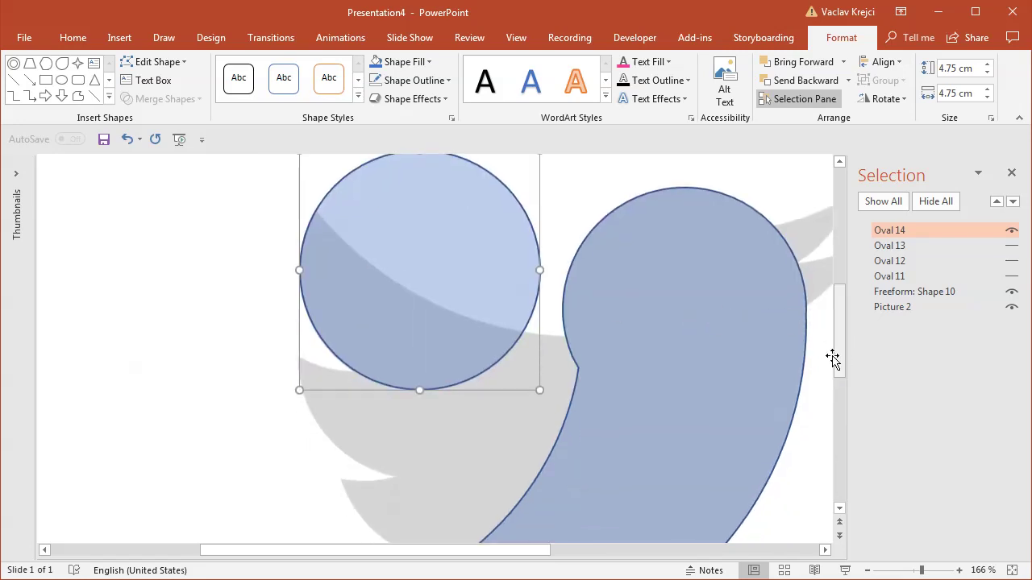
scroll(833, 359, down, 2)
drag(428, 295, 466, 406)
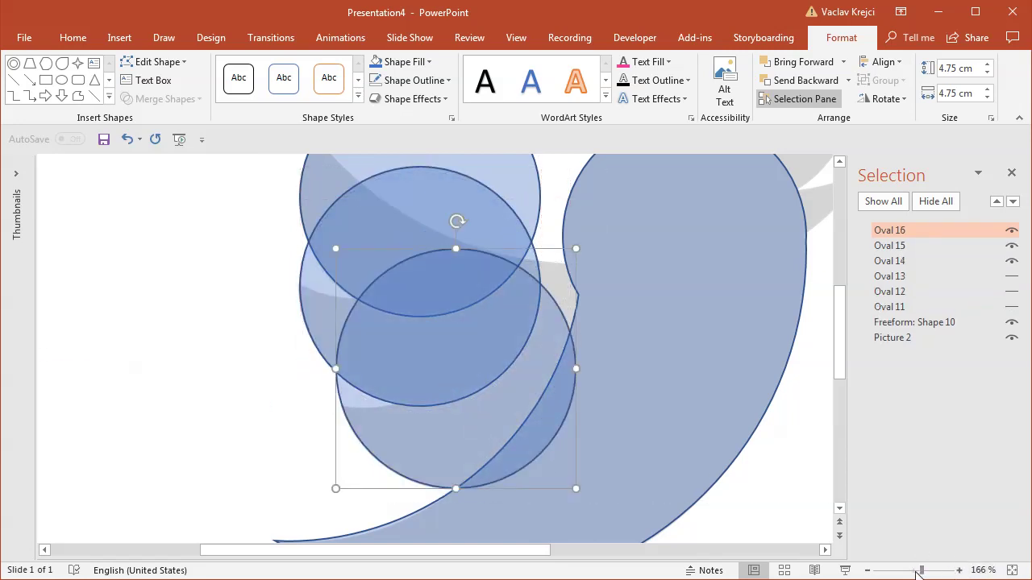
- Hide the three 4.75 cm feather circles
drag(919, 573, 911, 571)
click(1012, 231)
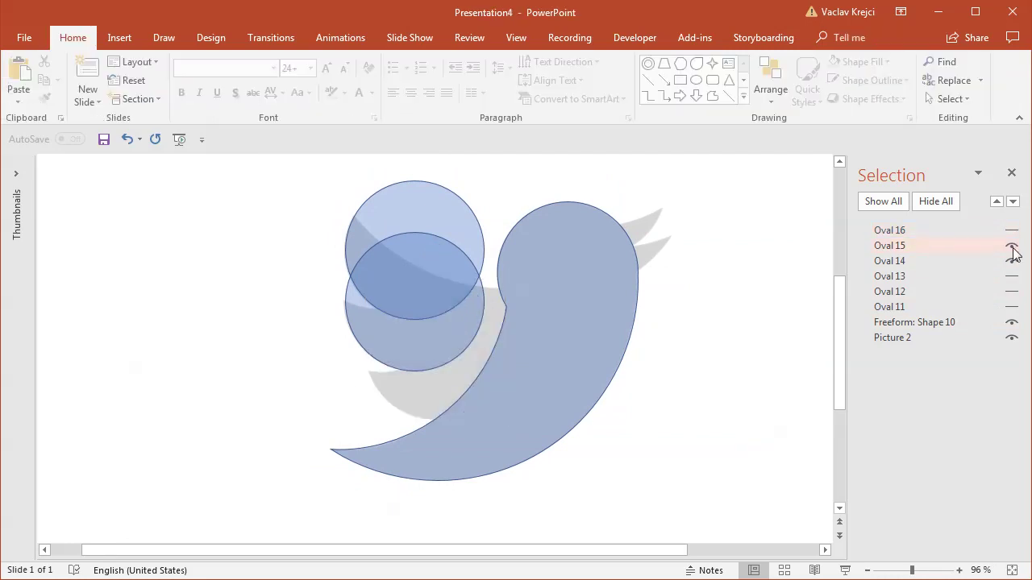
click(1012, 247)
click(1010, 262)
- Show the 13.34 cm circle and the top feather's 4.75 cm circle, and select both
click(941, 301)
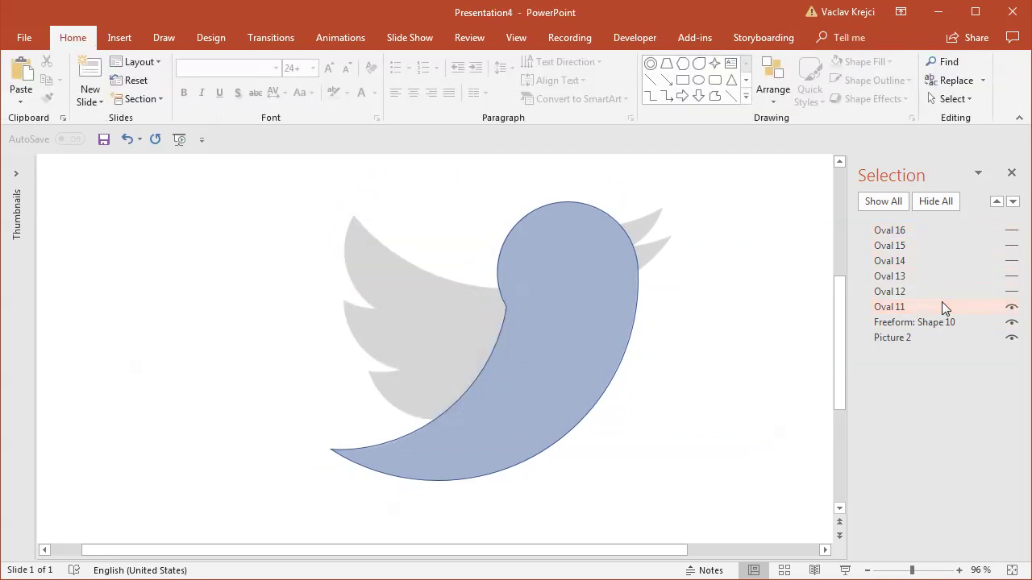
scroll(836, 338, up, 2)
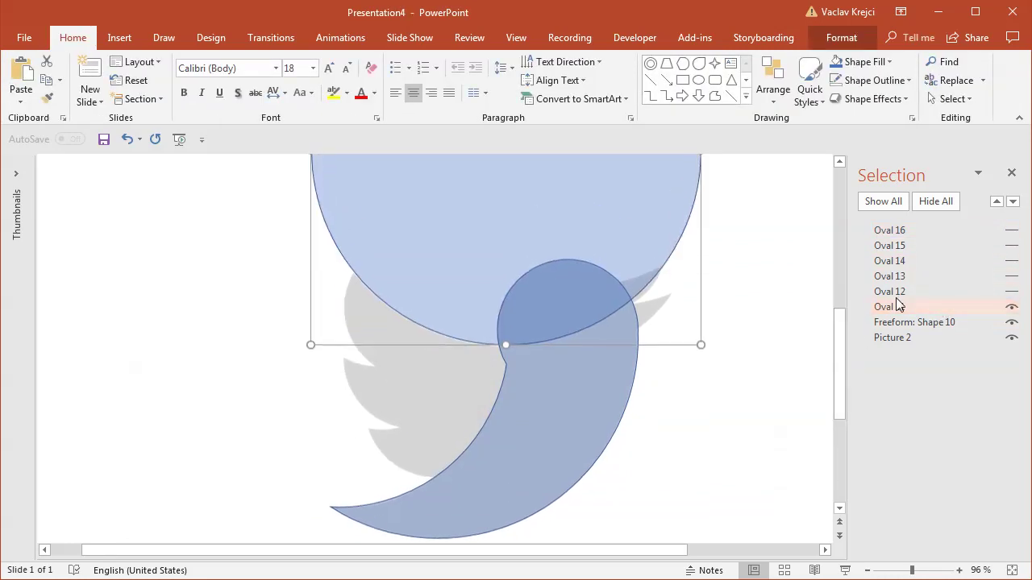
click(929, 260)
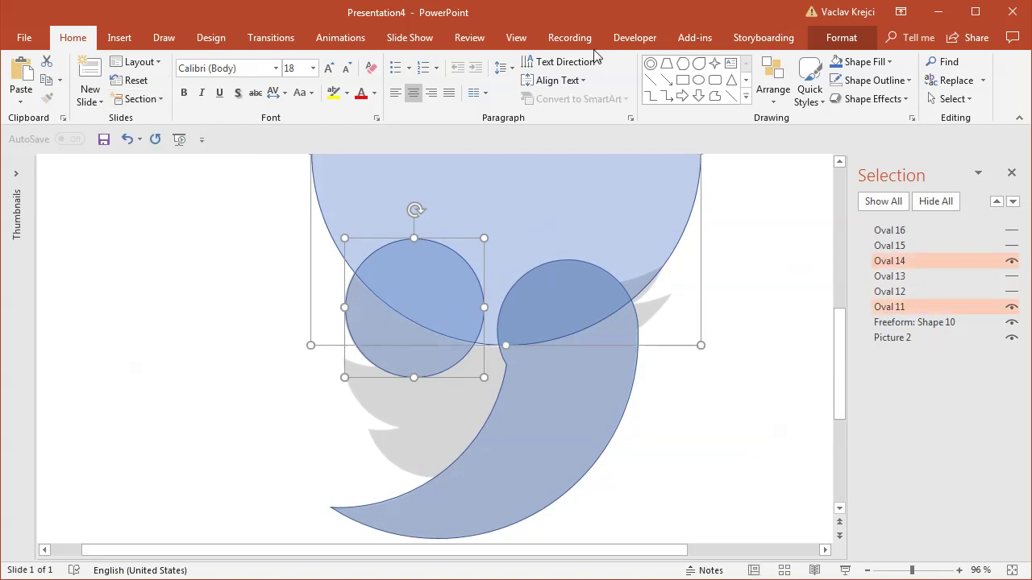
- Try to subtract the 13.34 cm circle from the top feather's small circle, and undo the subtraction
click(838, 41)
click(165, 99)
click(161, 196)
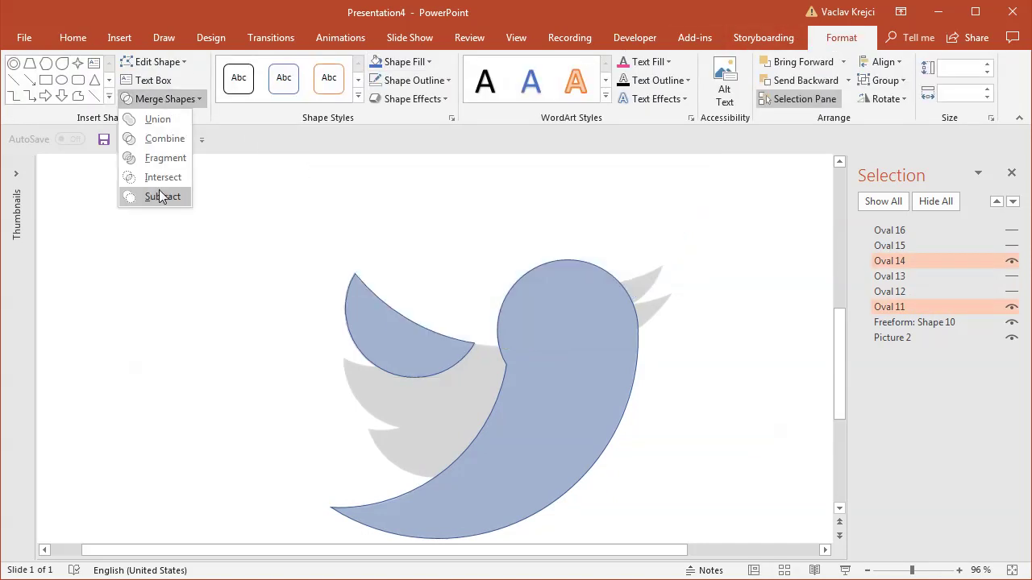
click(161, 197)
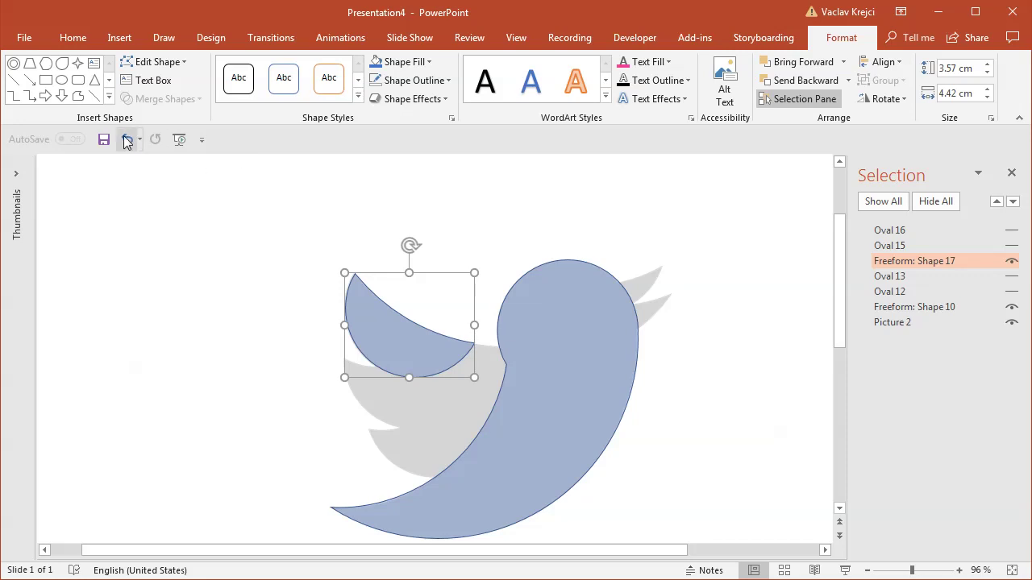
click(126, 139)
- Duplicate the top feather's small circle toward the body so it overlaps the neck, and unite the two circles
click(263, 326)
drag(424, 355, 499, 371)
shift+click(428, 364)
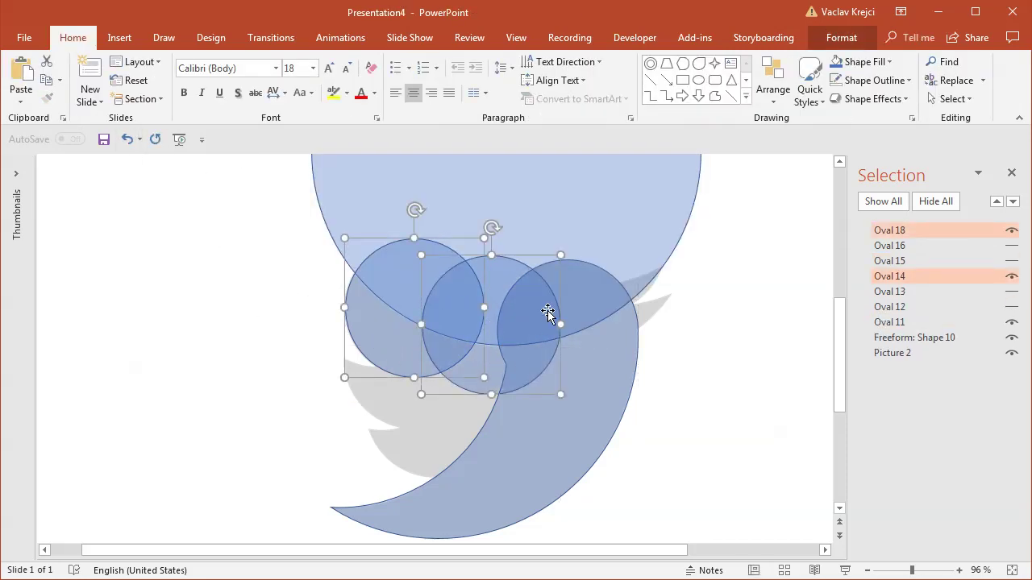
click(835, 36)
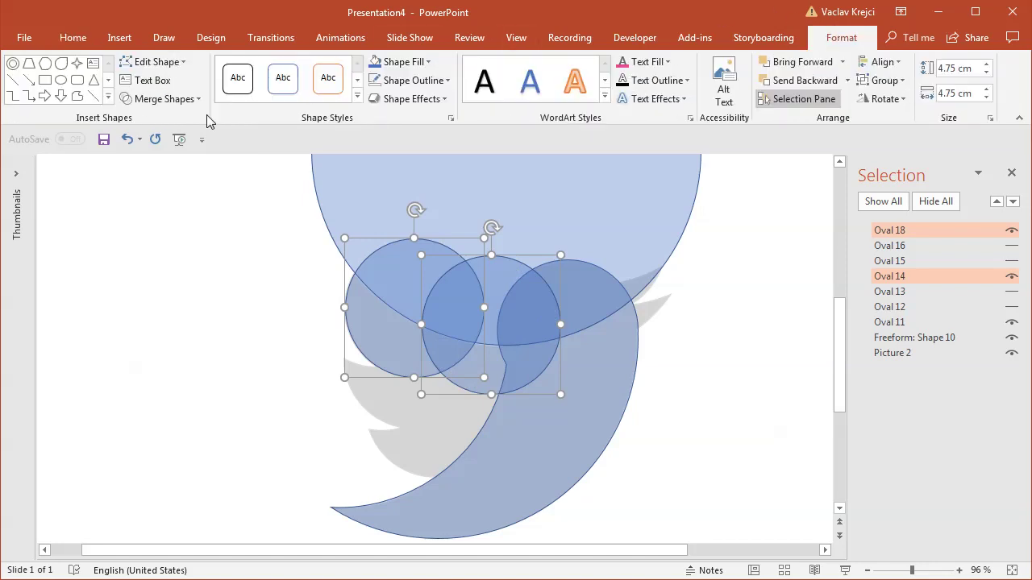
click(174, 98)
click(159, 121)
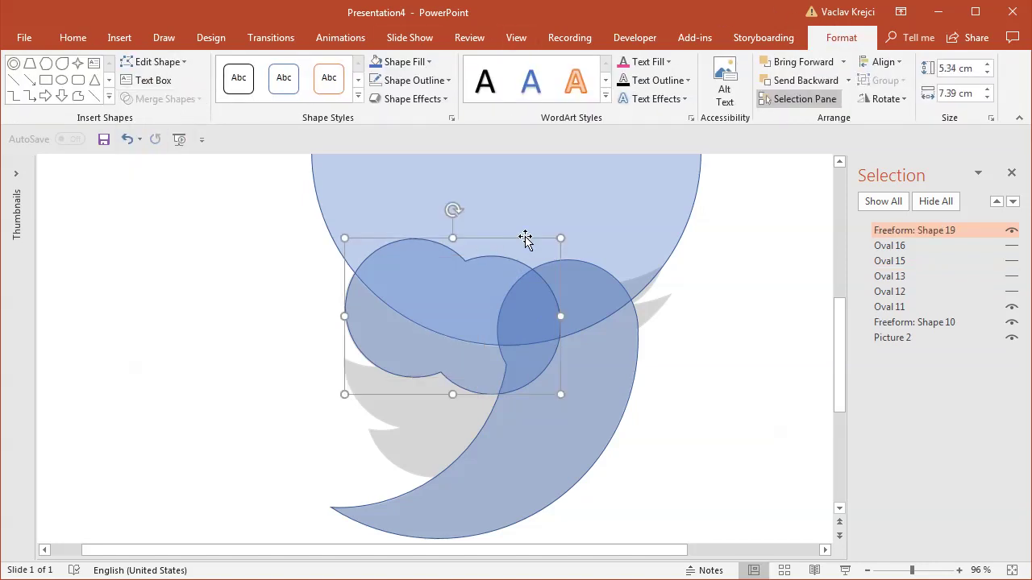
- Subtract the 13.34 cm circle from the united pair of small circles to form the top feather
shift+click(584, 206)
click(160, 98)
click(169, 196)
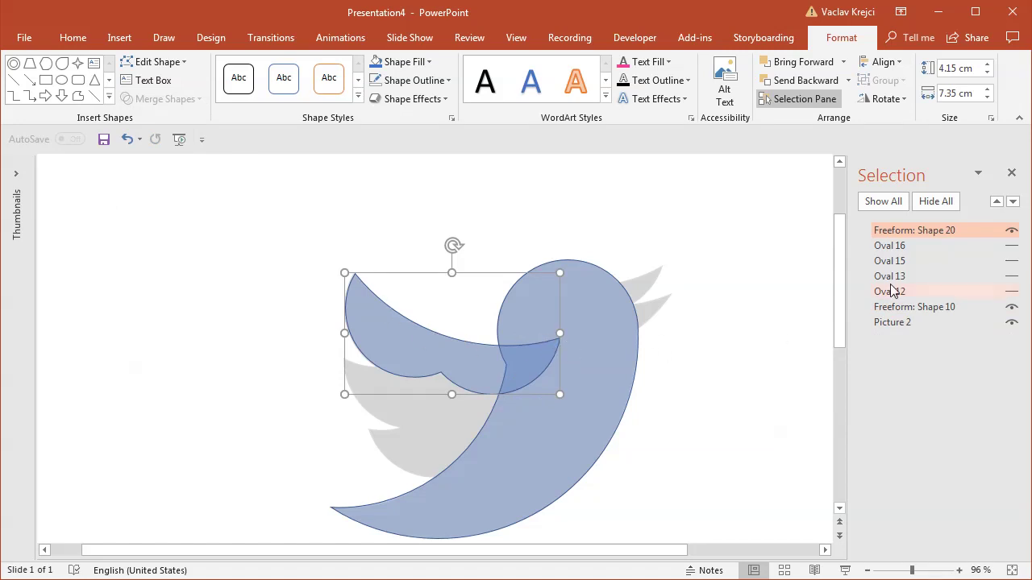
- Show only the upper 10.8 cm circle and the middle feather's 4.75 cm circle, keeping the lowest feather's two circles hidden
click(919, 293)
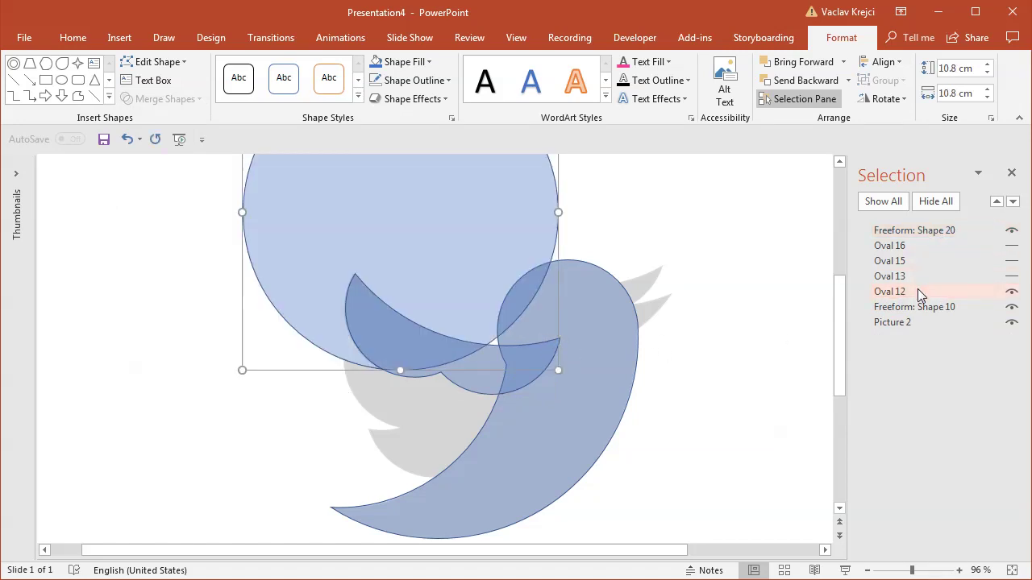
click(909, 278)
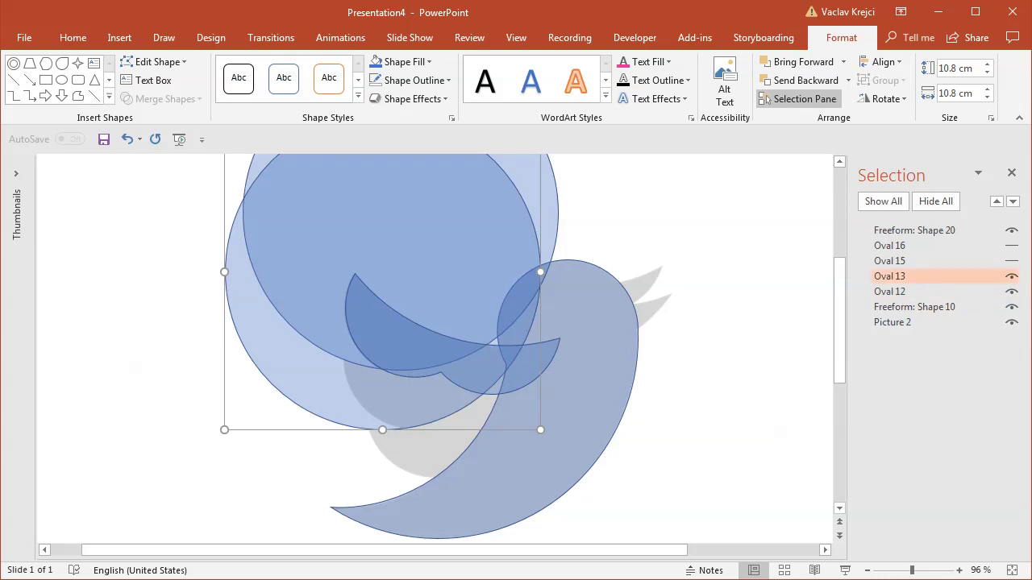
click(1011, 277)
click(1011, 246)
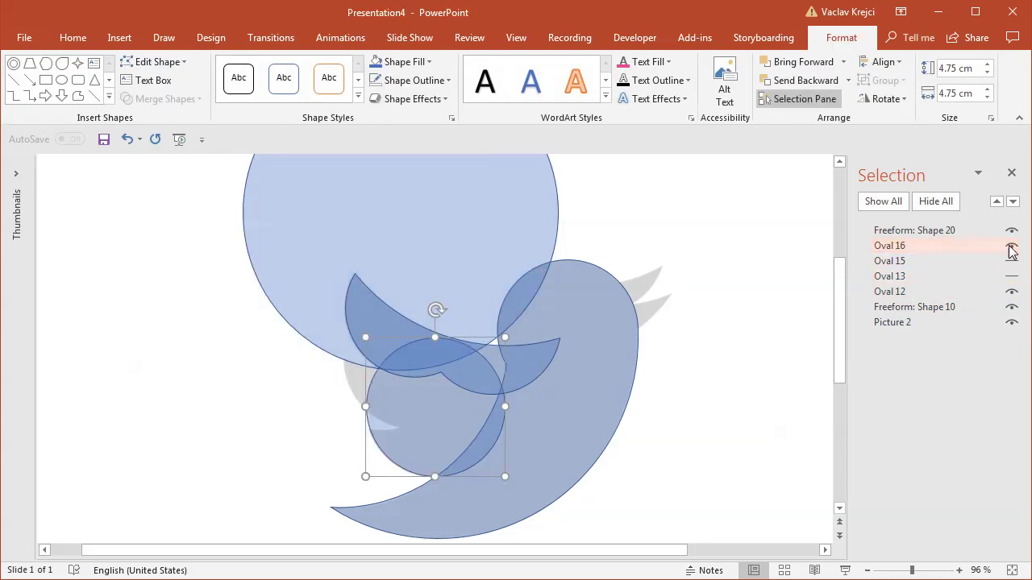
click(1011, 246)
click(1012, 263)
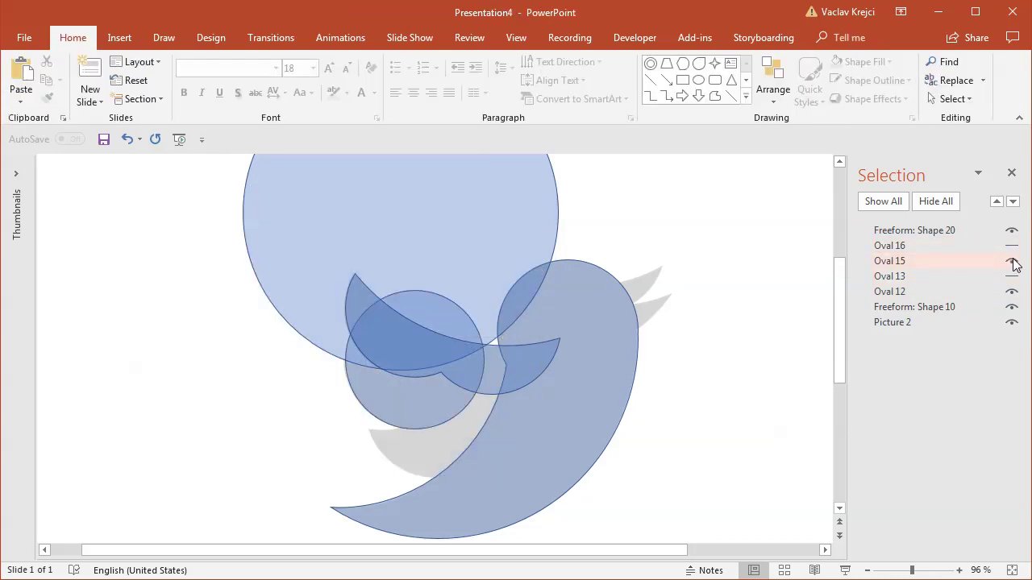
- Subtract the upper 10.8 cm circle from the middle feather's 4.75 cm circle to form the middle feather
click(408, 393)
shift+click(299, 242)
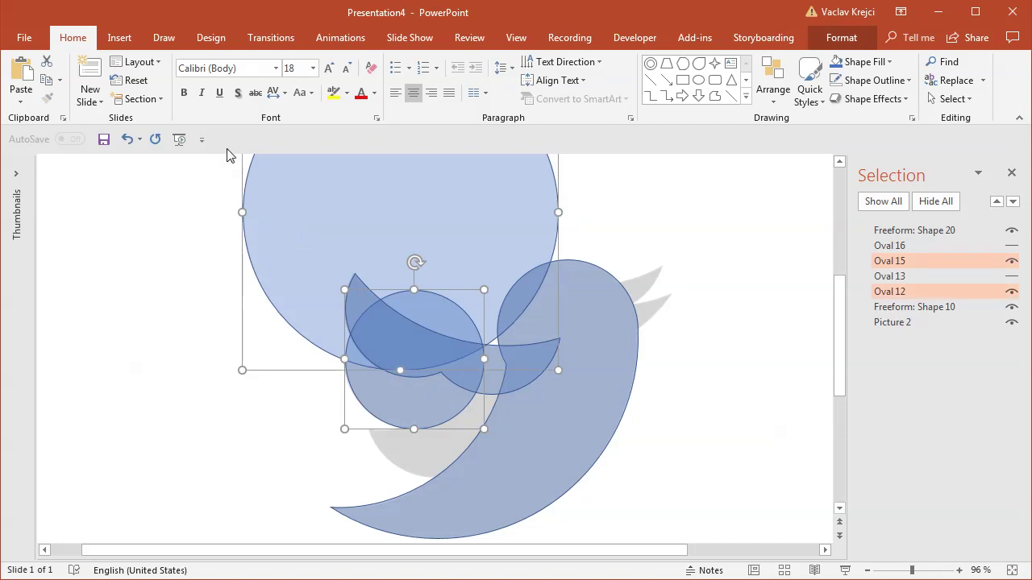
click(841, 38)
click(162, 98)
click(169, 175)
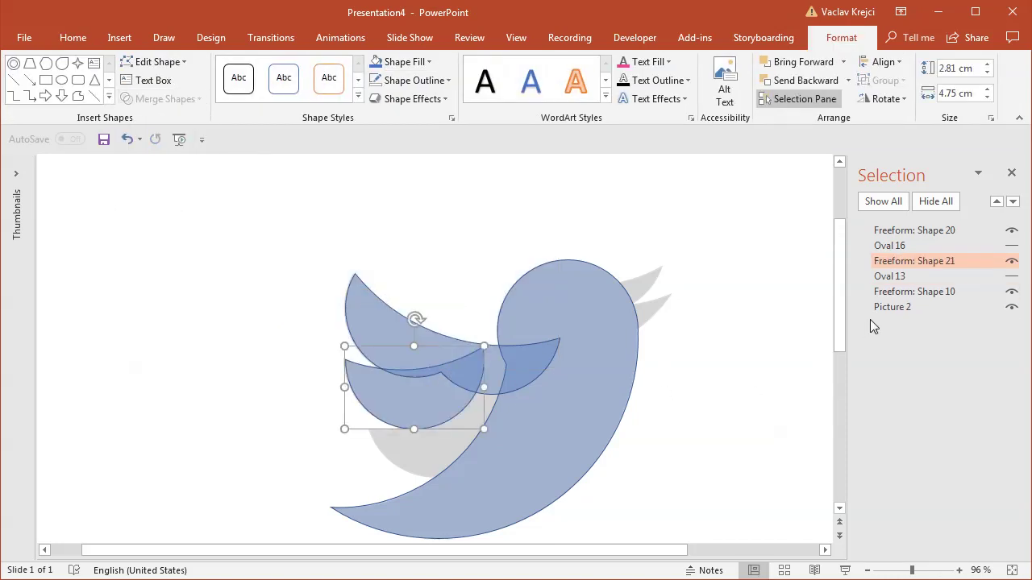
- Show the remaining 10.8 cm circle and the lowest feather's small circle, and subtract the large one to form the lowest feather
click(895, 276)
click(889, 245)
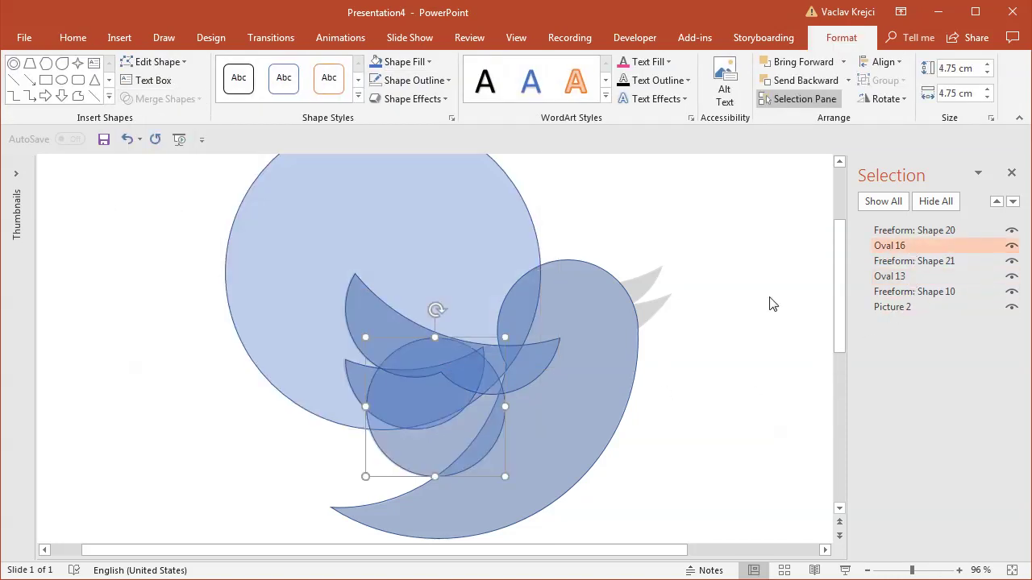
shift+click(276, 357)
click(162, 99)
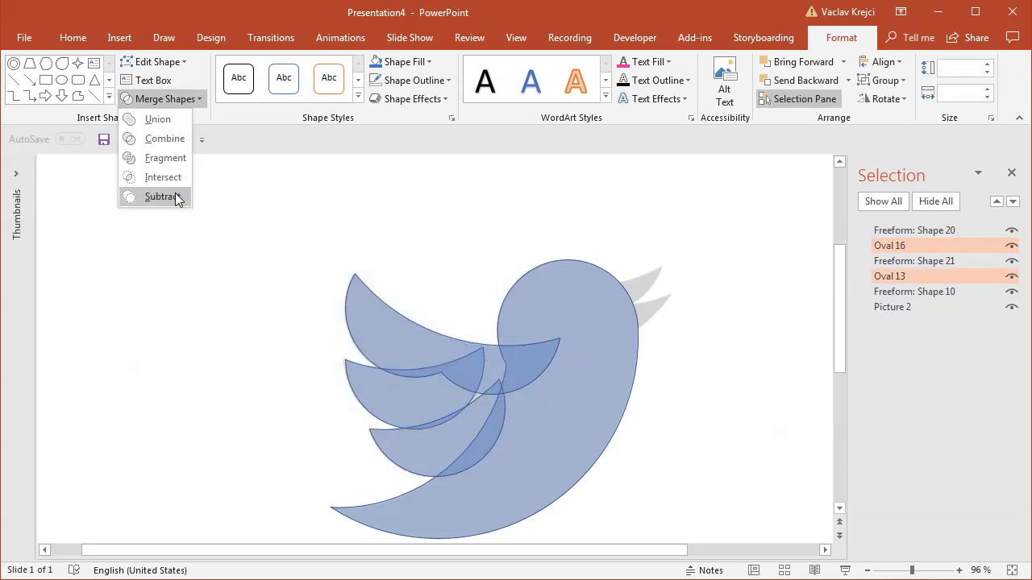
click(160, 197)
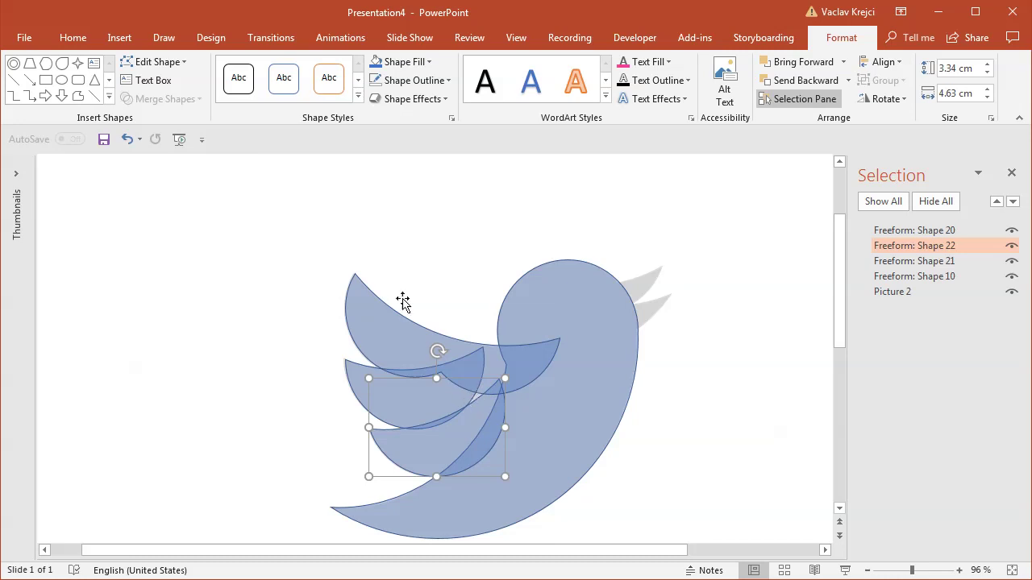
- Draw a rectangle about 2.81 cm high and 3.29 cm wide over the gaps beside the feathers, and unite it with the three feathers and the body
click(45, 81)
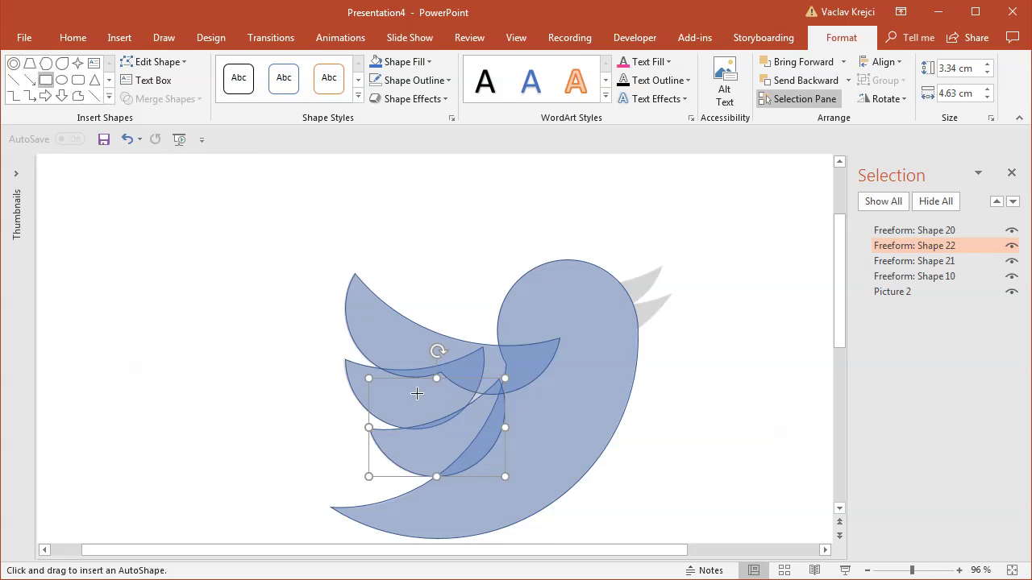
drag(431, 364, 528, 445)
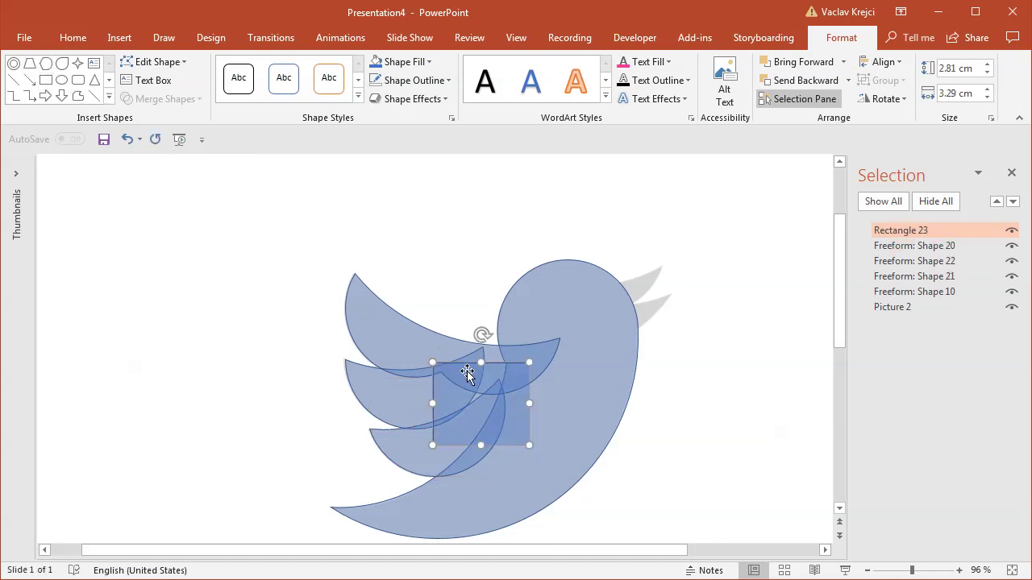
shift+click(418, 340)
shift+click(403, 393)
shift+click(421, 453)
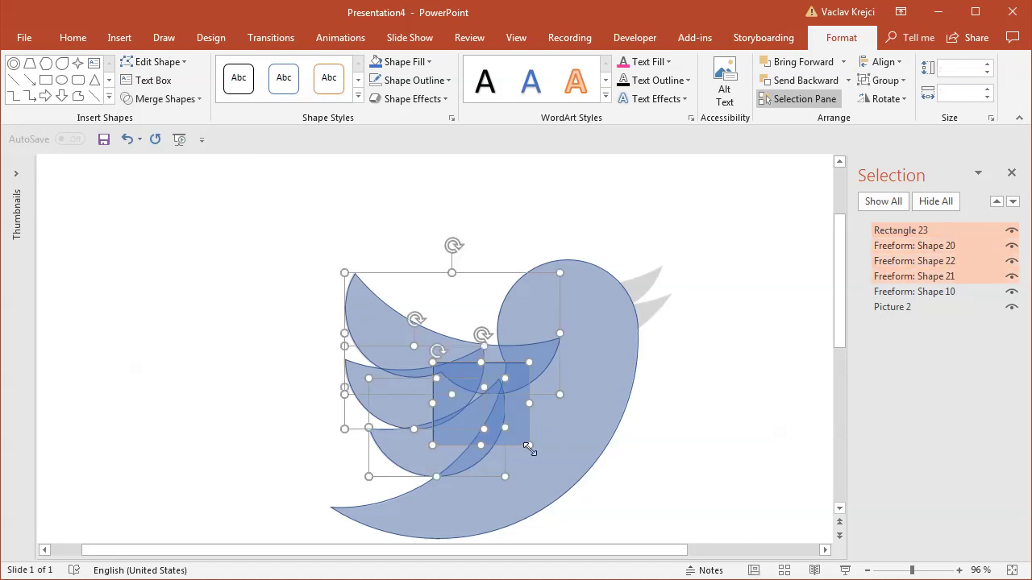
shift+click(548, 448)
click(165, 98)
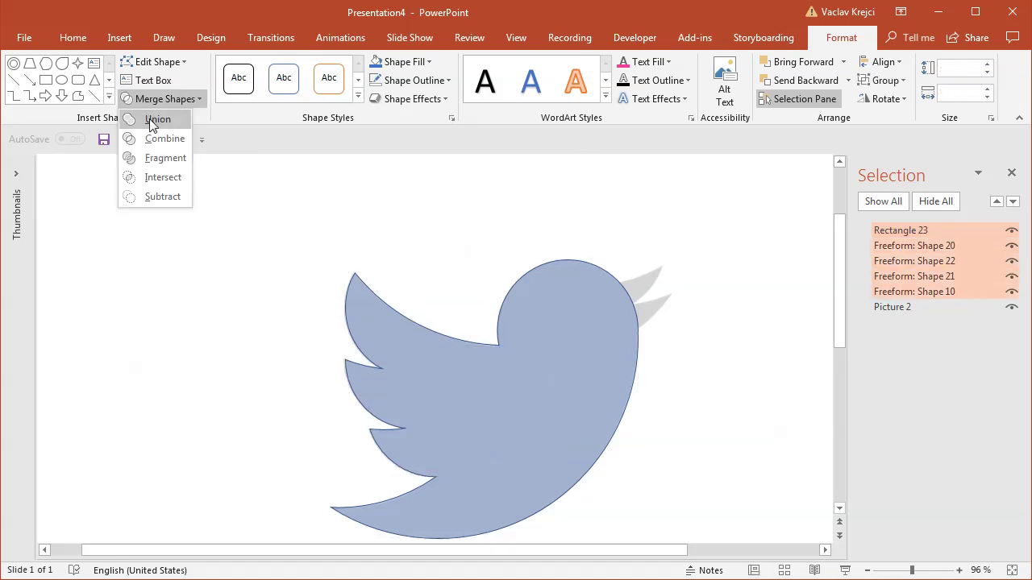
click(157, 121)
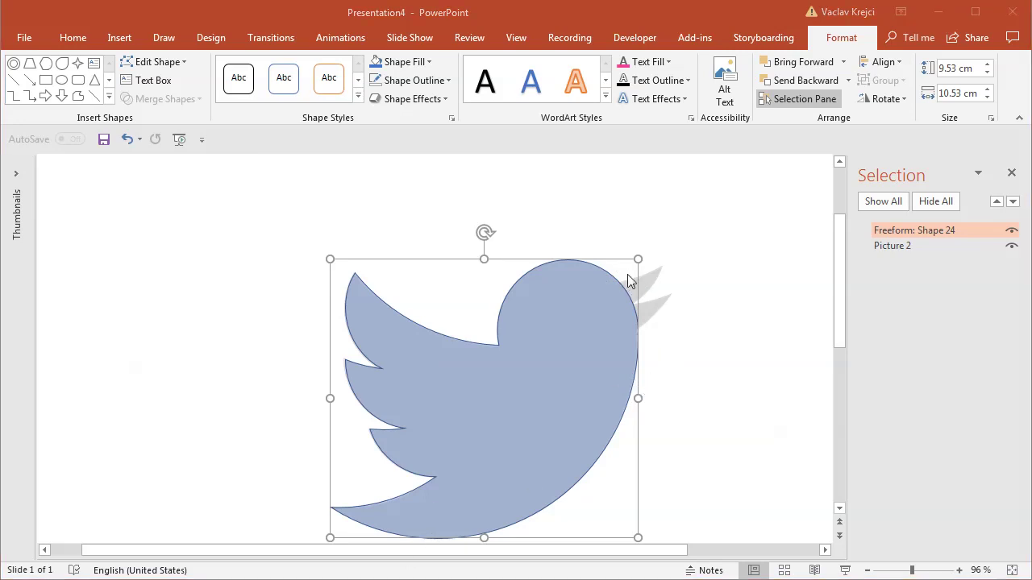
- Draw a circle about 7.48 cm in diameter and place it against the upper edge of the upper beak half
click(119, 38)
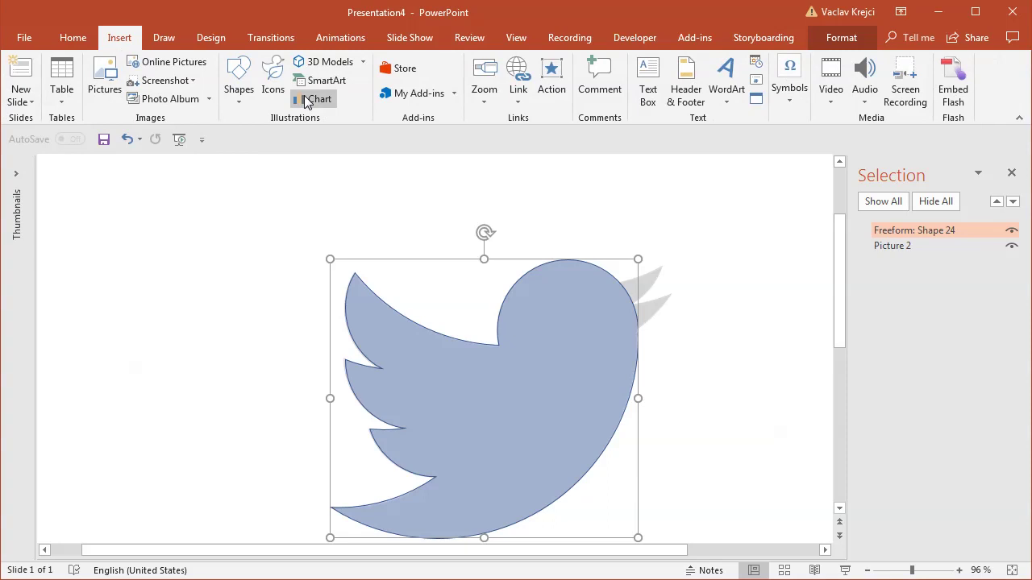
click(234, 90)
click(376, 135)
drag(462, 194, 675, 412)
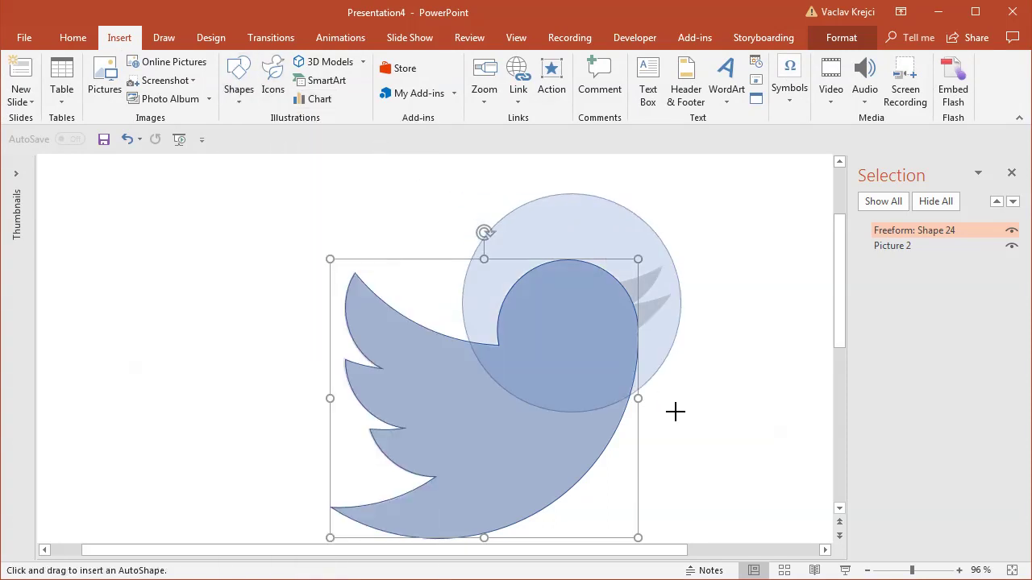
mouse_move(561, 343)
mouse_down()
mouse_move(586, 263)
mouse_move(573, 233)
mouse_move(589, 239)
mouse_up()
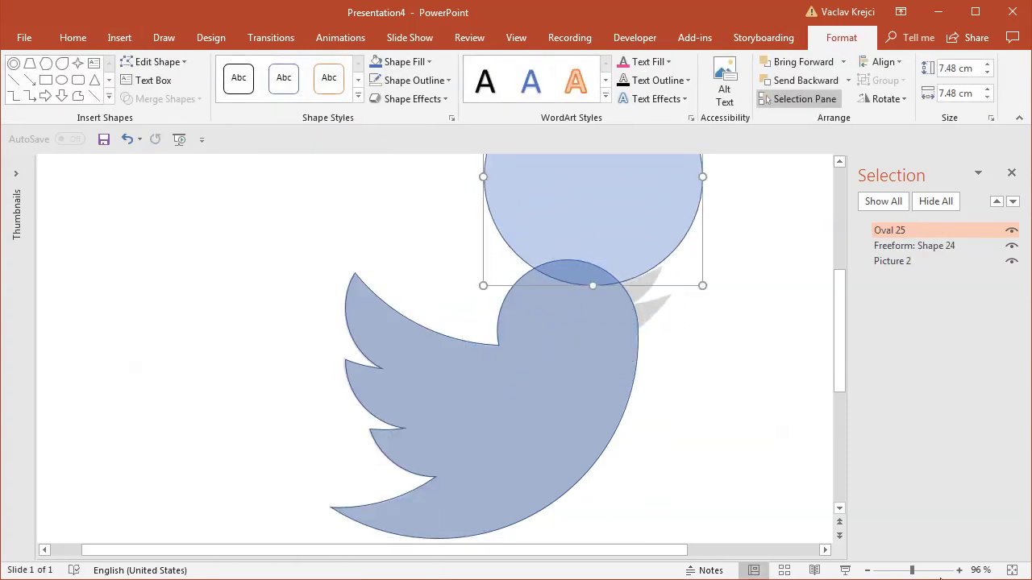
- Fit a copy of the circle, about 6.09 cm across, to the upper beak half's lower edge, and duplicate it onto the lower half's upper edge
drag(912, 569, 933, 556)
drag(838, 240, 840, 313)
drag(524, 222, 368, 409)
drag(665, 413, 546, 295)
drag(218, 263, 516, 280)
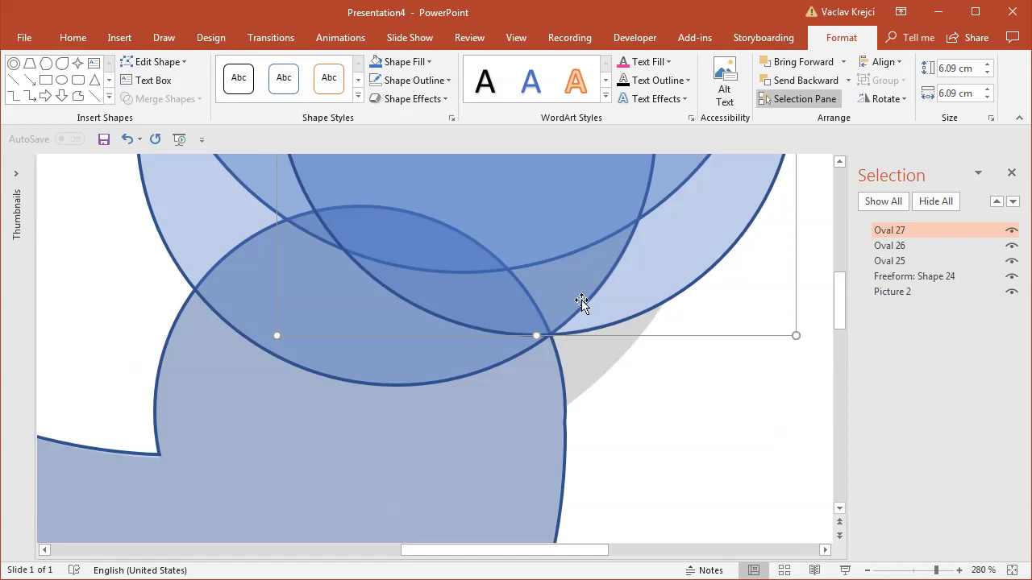
- Duplicate the 6.09 cm circle once more and enlarge the copy to about 9.07 cm to follow the lower beak half's bottom edge
drag(706, 243, 583, 362)
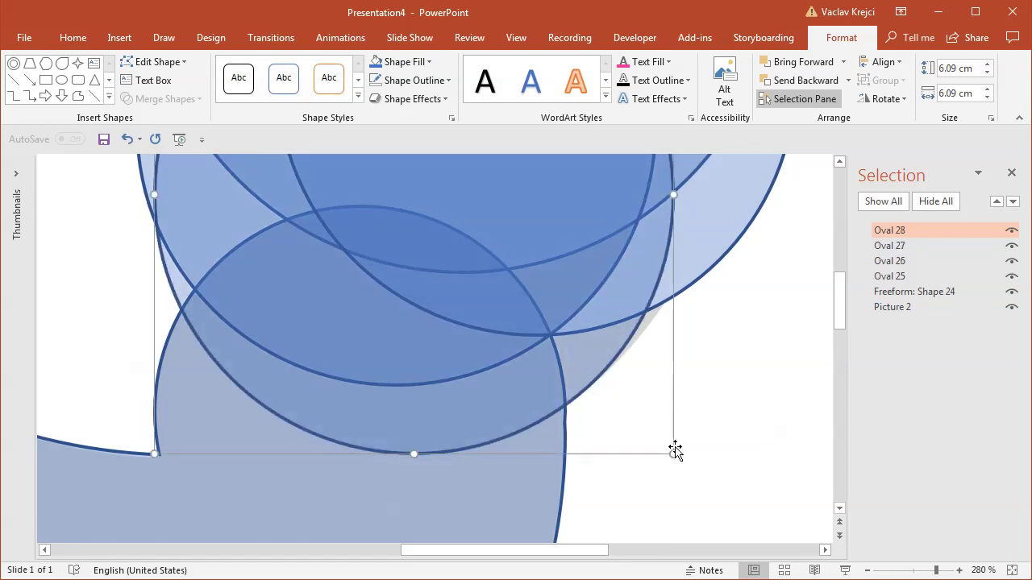
drag(674, 453, 569, 295)
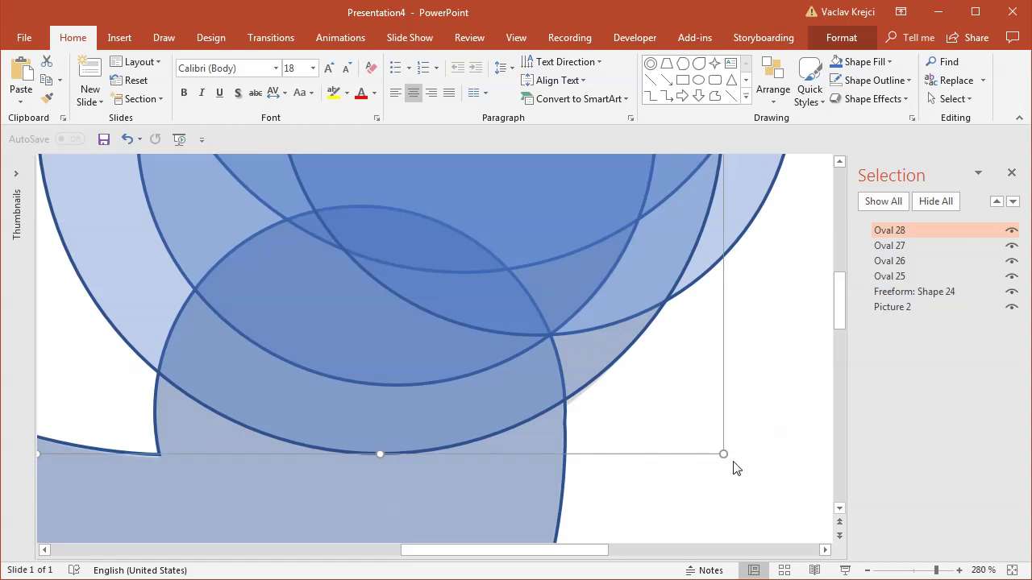
drag(724, 453, 562, 325)
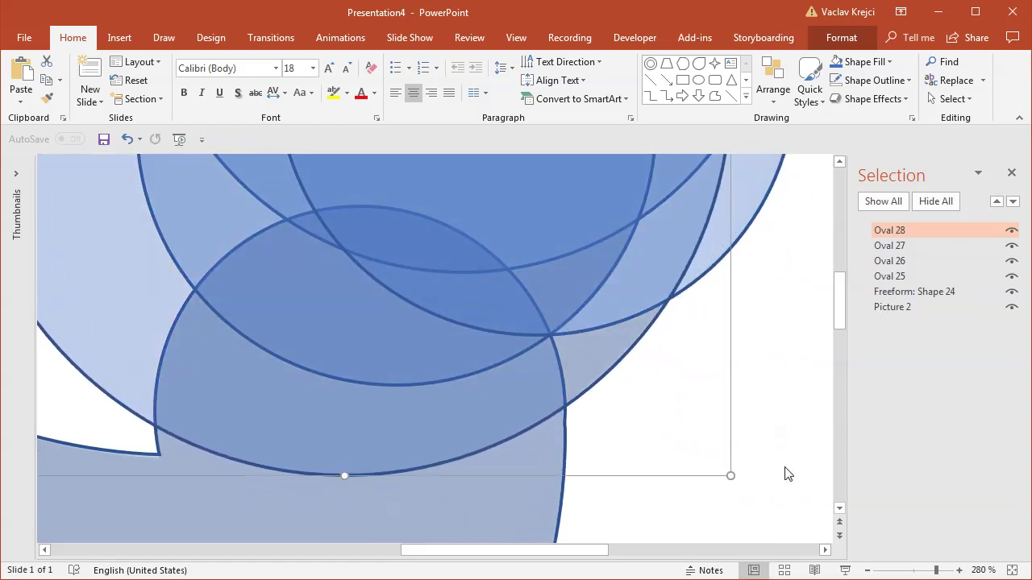
- Hide the two circles of the lower beak half and subtract the 7.48 cm circle from the remaining 6.09 cm circle
click(917, 571)
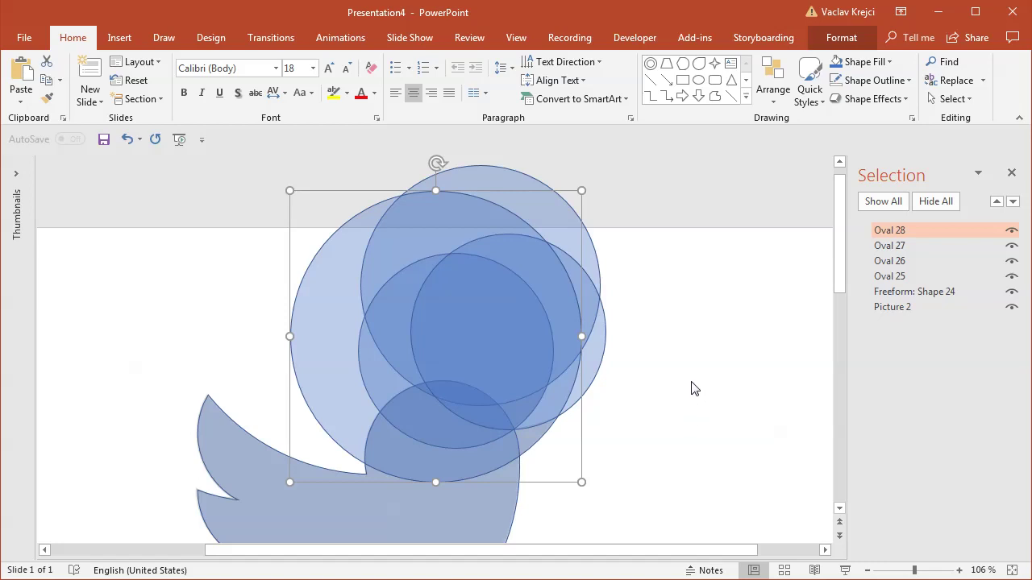
click(1012, 231)
click(1012, 246)
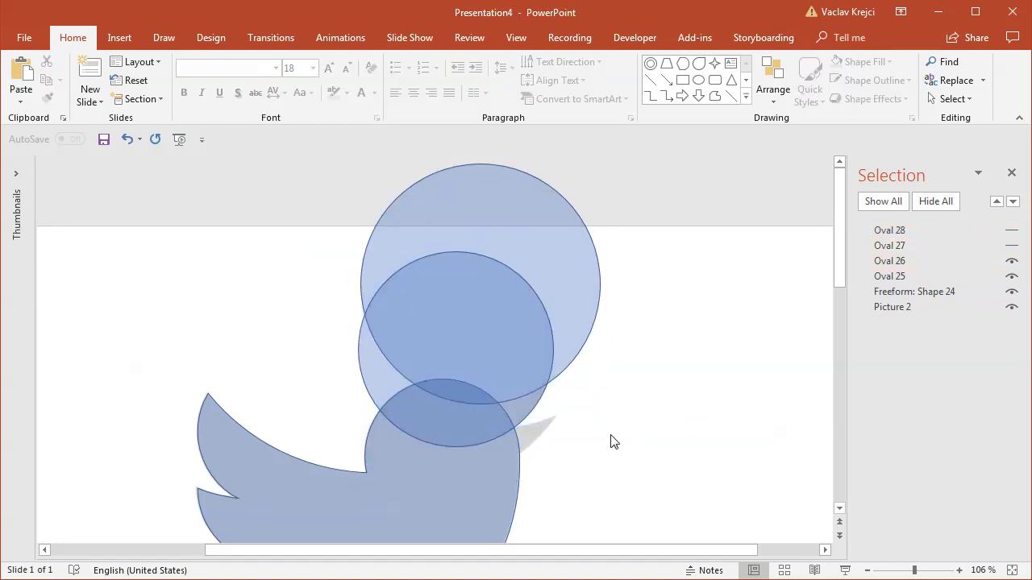
click(529, 412)
shift+click(572, 249)
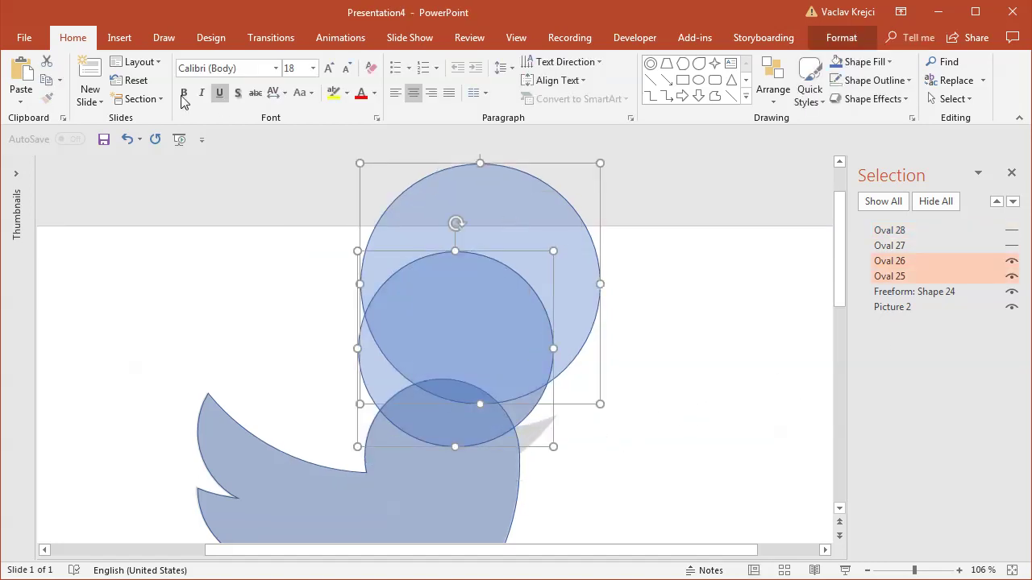
click(841, 37)
click(161, 98)
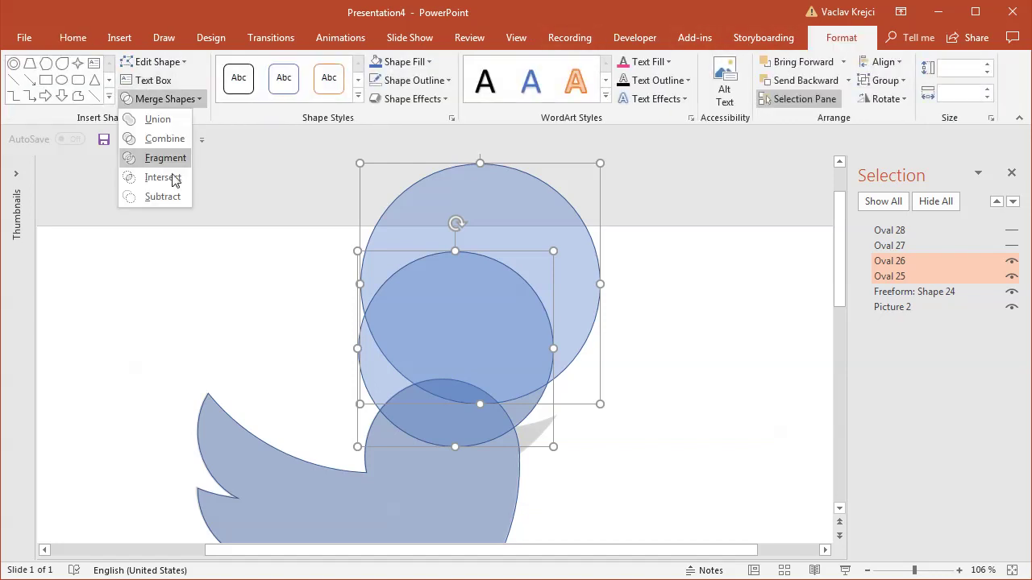
click(167, 197)
- Show the lower beak half's two circles and subtract the 6.09 cm circle from the largest one
click(925, 232)
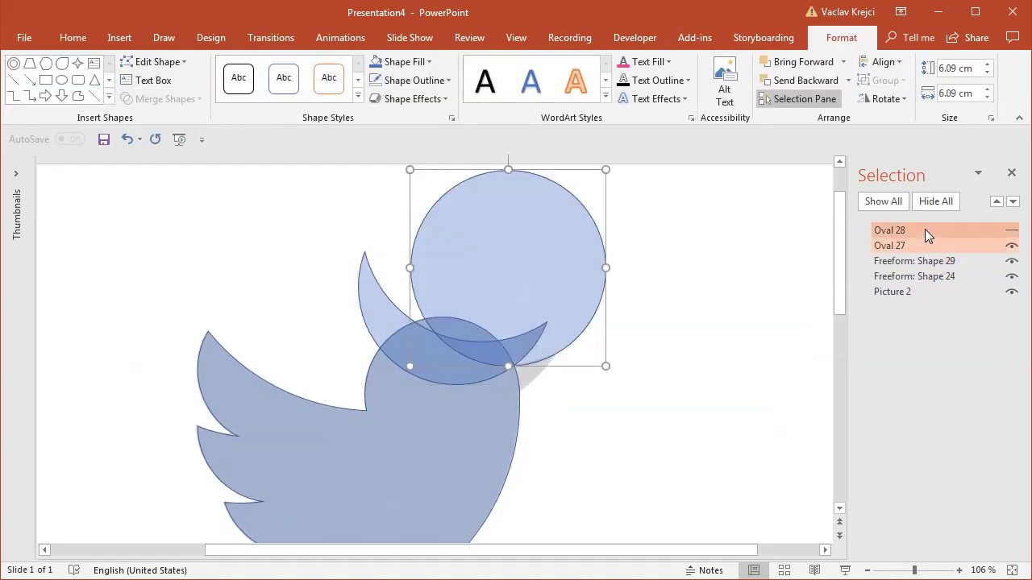
shift+click(597, 297)
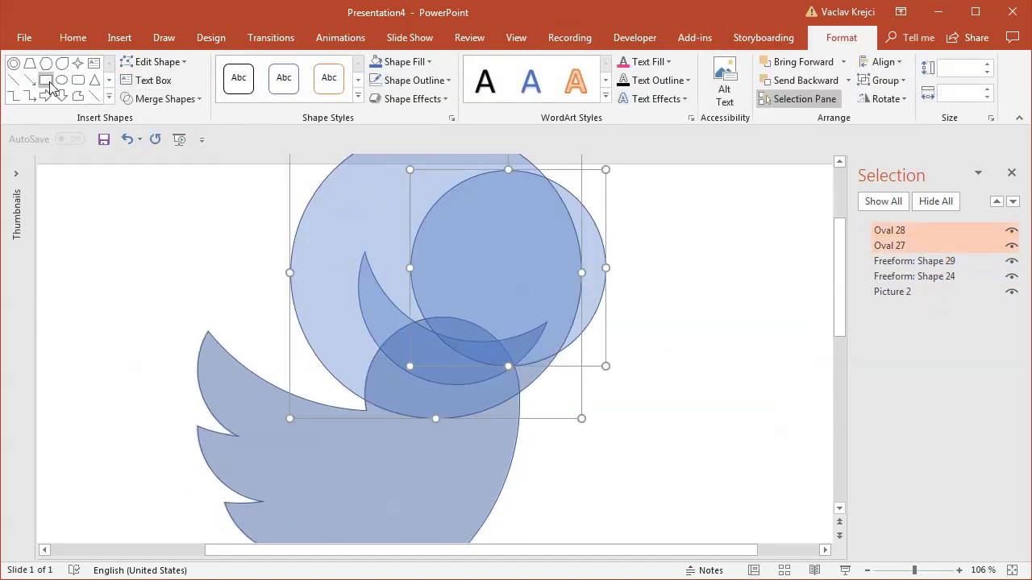
click(161, 98)
click(165, 197)
- Unite the two beak crescents into one shape
shift+click(524, 343)
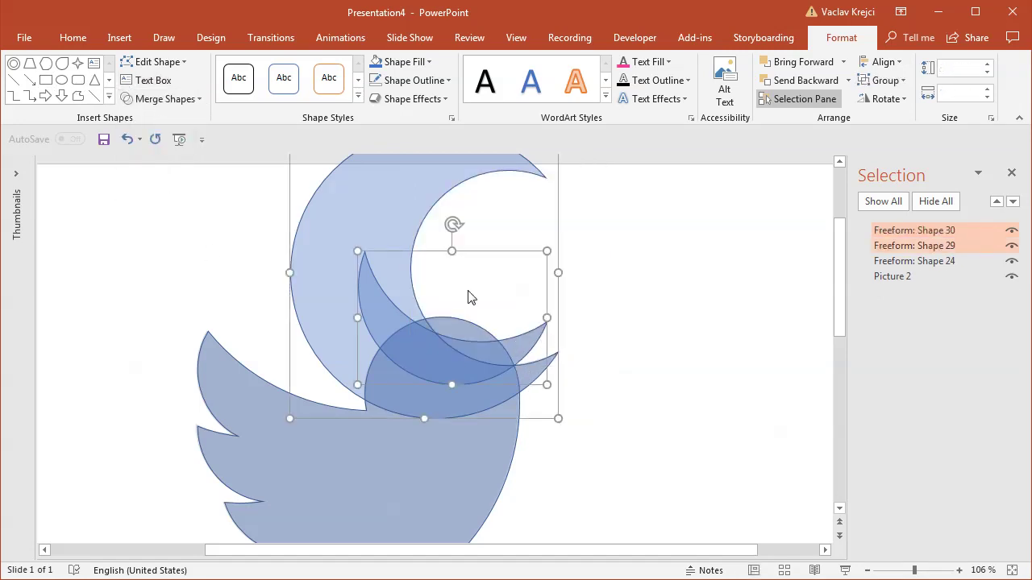
click(179, 100)
click(173, 119)
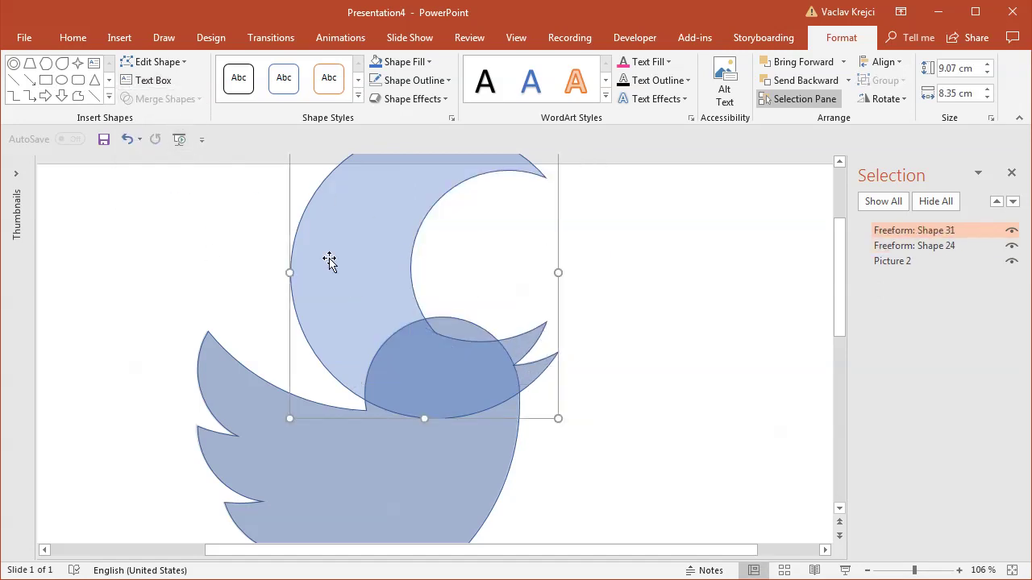
- Draw a rectangle about 10.99 cm high and 9.53 cm wide over the beak crescent's left part, and another over its upper tip
scroll(806, 274, up, 1)
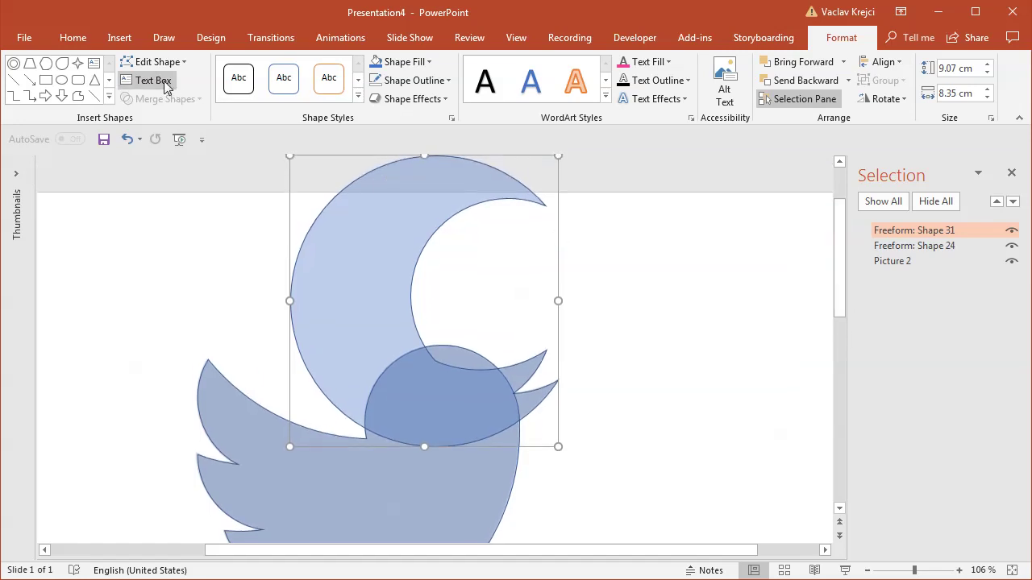
click(46, 80)
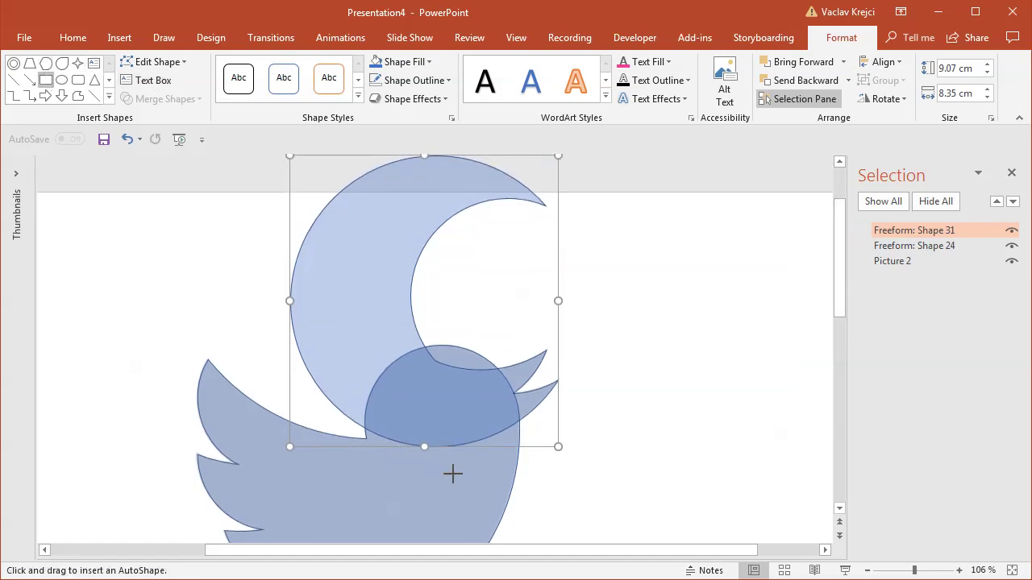
drag(452, 474, 144, 130)
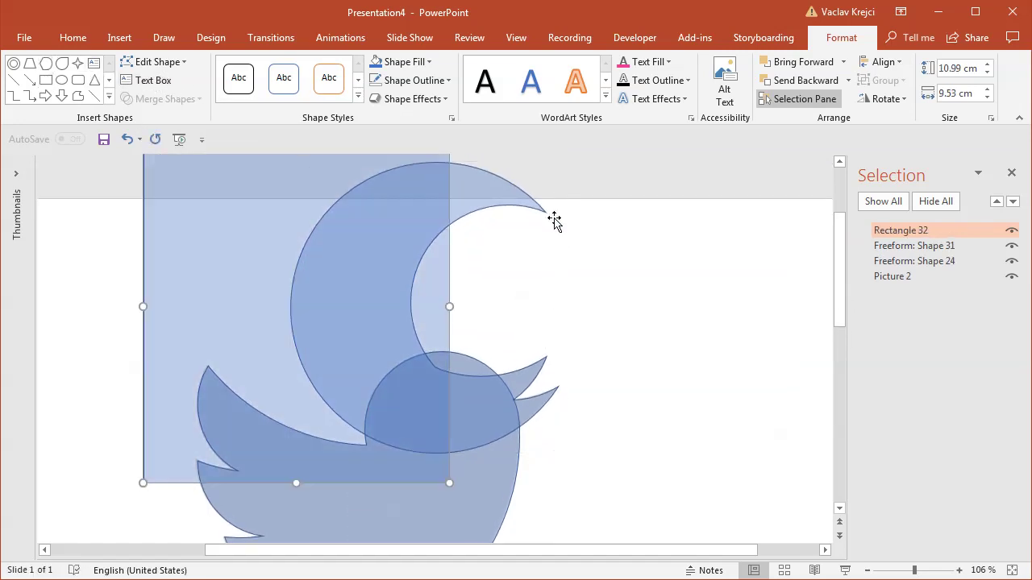
click(45, 80)
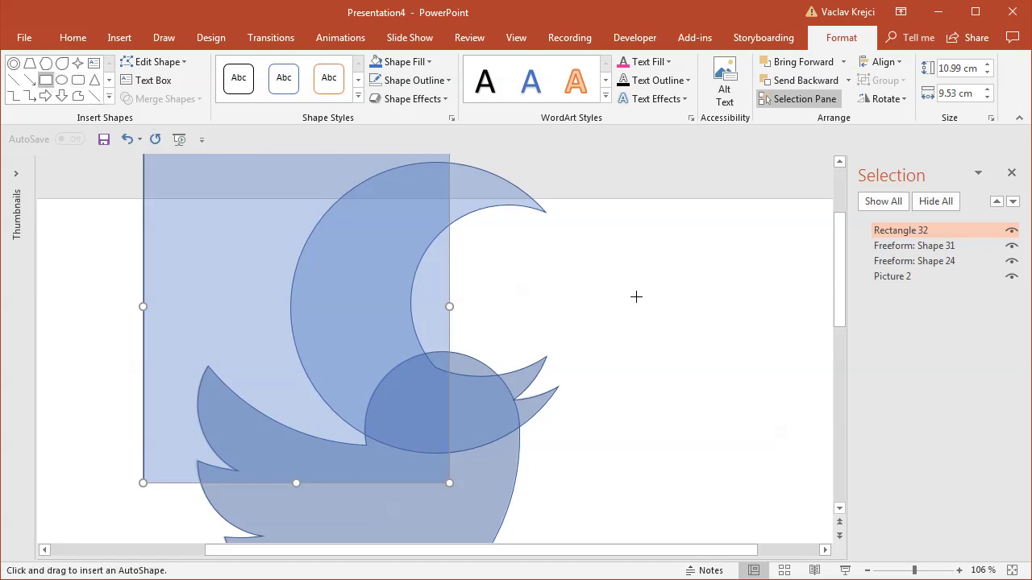
drag(636, 297, 347, 141)
- Subtract both rectangles one after the other from the beak crescent, leaving only the beak with its overlap into the head
click(490, 395)
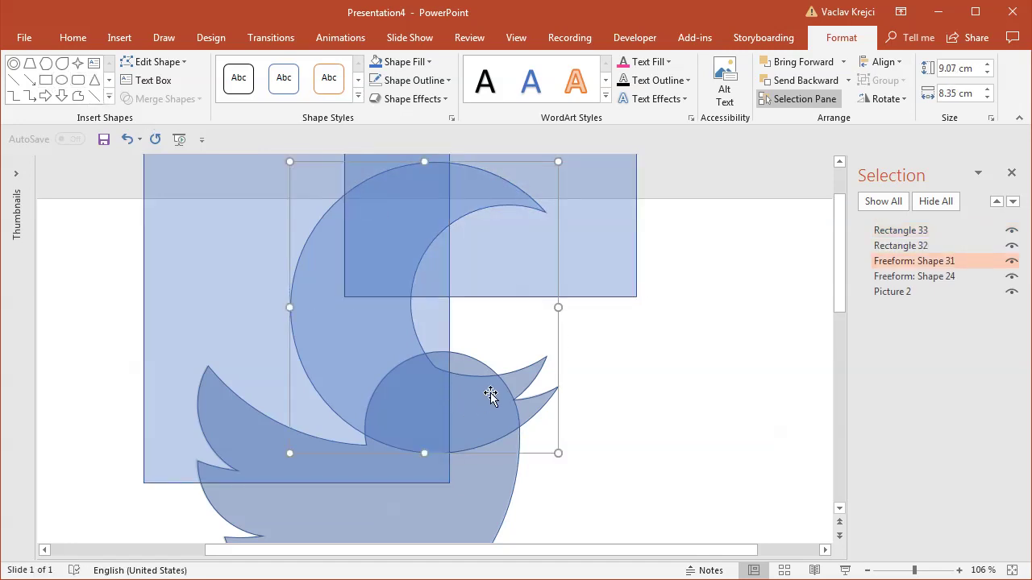
shift+click(197, 251)
click(153, 99)
click(187, 201)
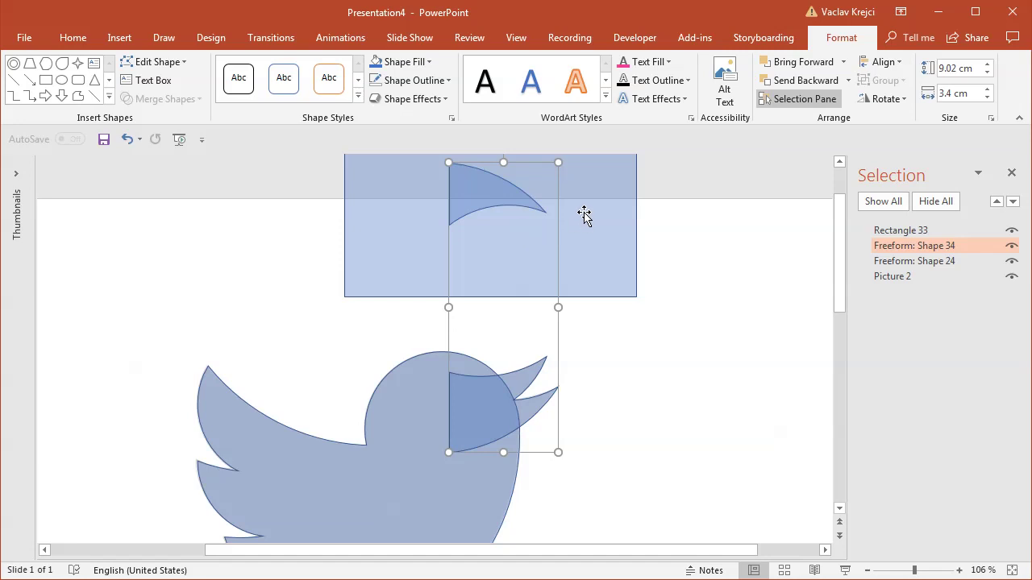
shift+click(584, 215)
click(161, 98)
click(166, 199)
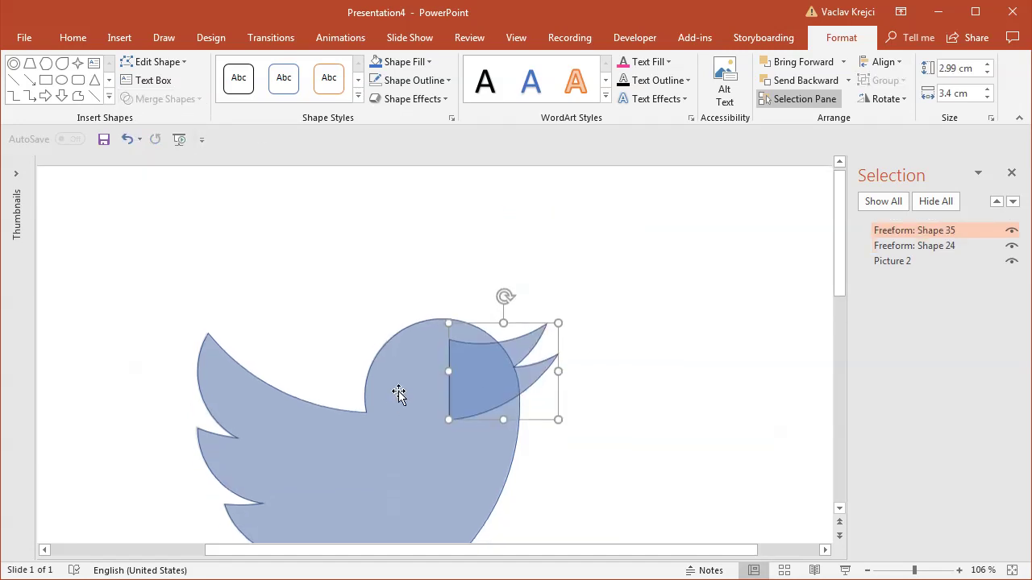
- Unite the trimmed beak with the bird's body
shift+click(398, 393)
click(185, 99)
click(158, 153)
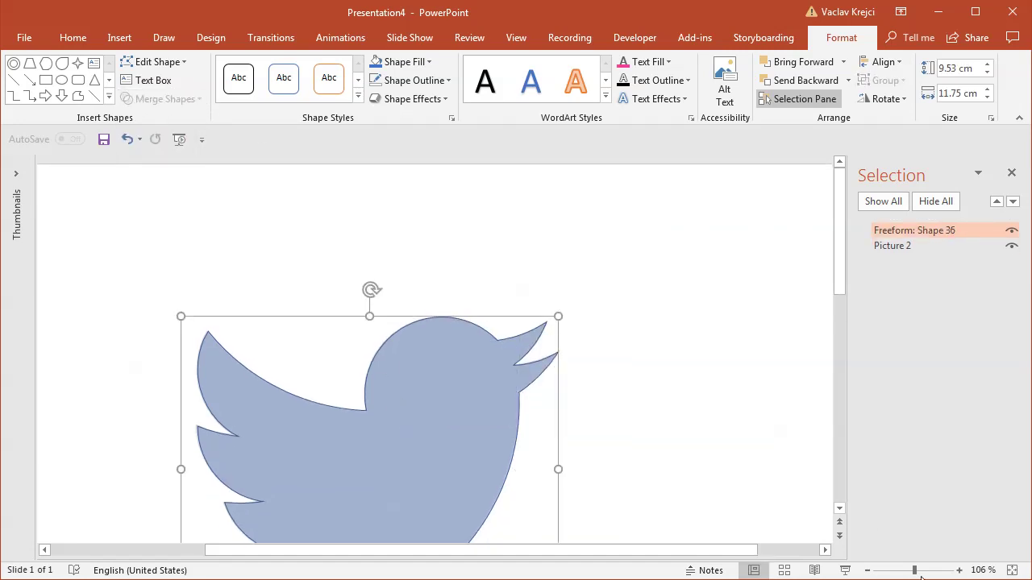
- Place the traced bird and the reference picture side by side on the slide, and reset the picture to its original blue colour
click(899, 570)
drag(483, 374, 583, 368)
drag(405, 367, 261, 365)
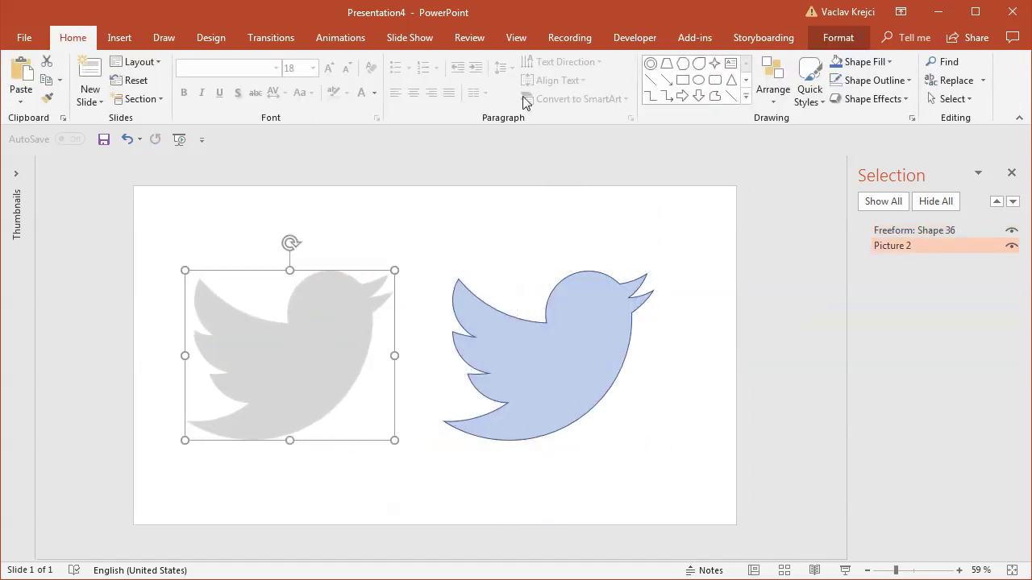
click(838, 37)
click(202, 98)
- Fill the traced bird with the blue sampled from the picture using the Eyedropper, and remove its outline
click(560, 357)
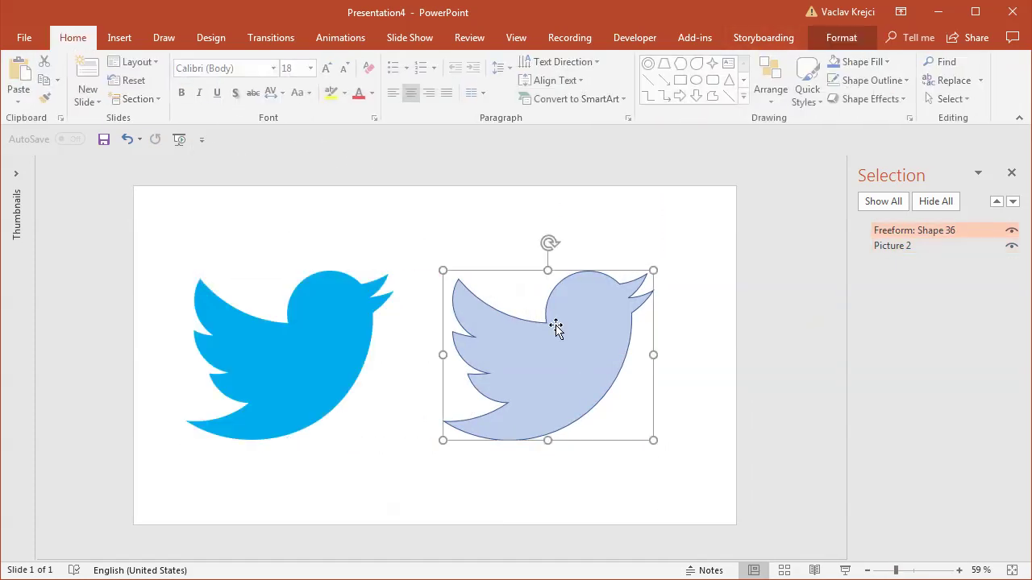
click(837, 38)
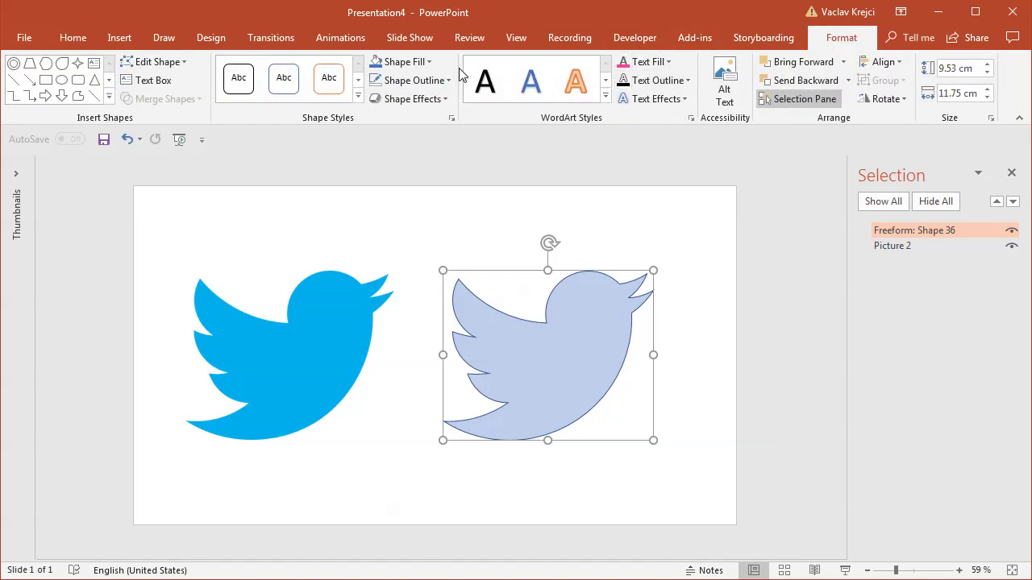
click(403, 62)
click(412, 276)
click(347, 300)
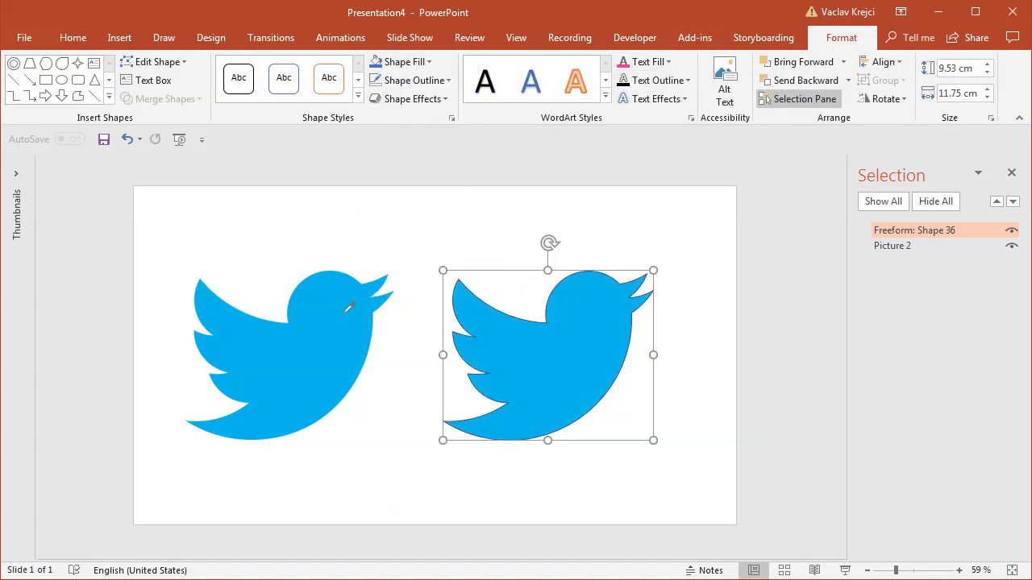
click(419, 80)
click(400, 252)
click(486, 225)
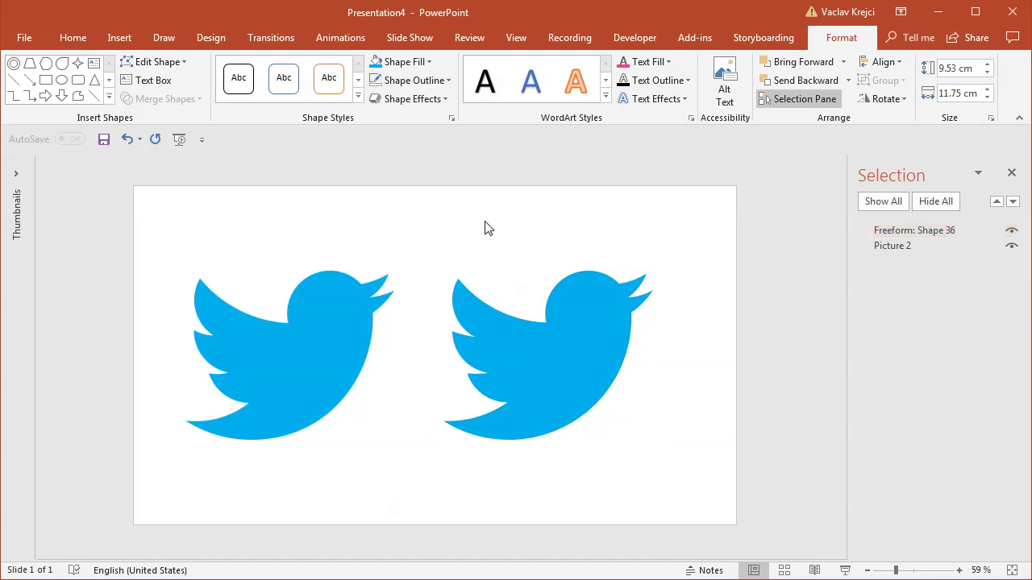
- Close the list of slide objects and compare the traced bird with the original picture at 90 % zoom
click(1012, 175)
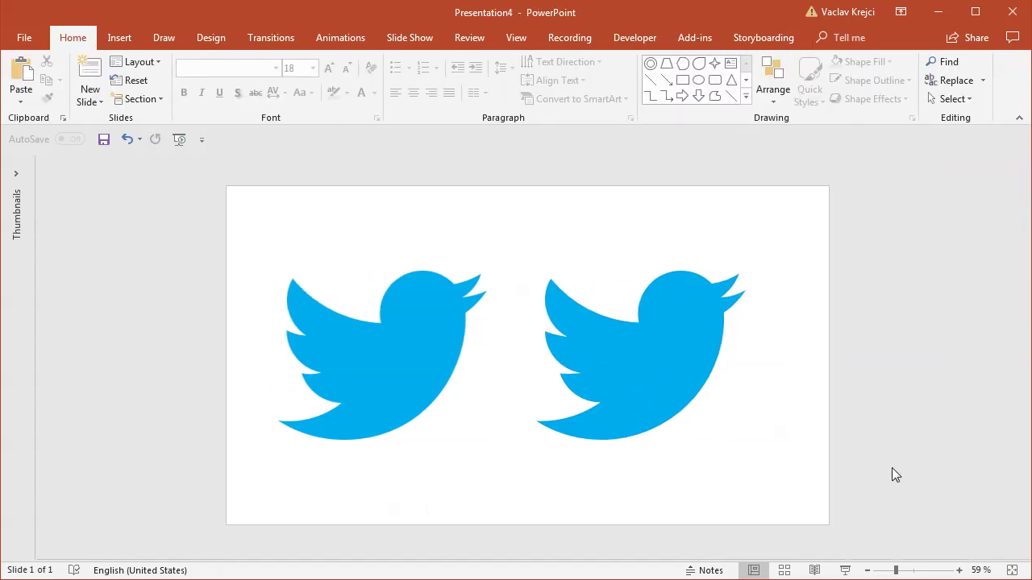
click(959, 570)
click(958, 570)
click(958, 569)
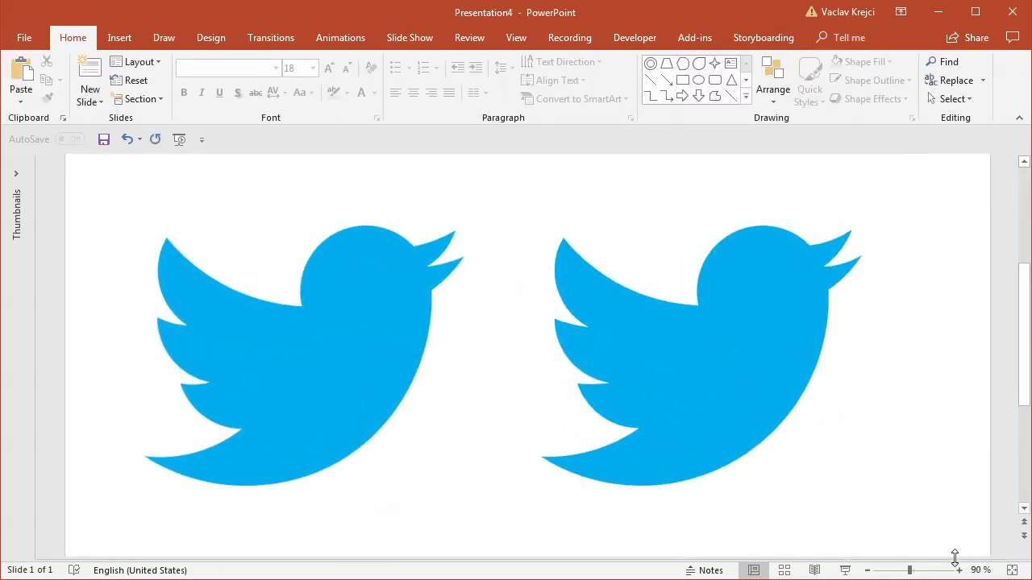